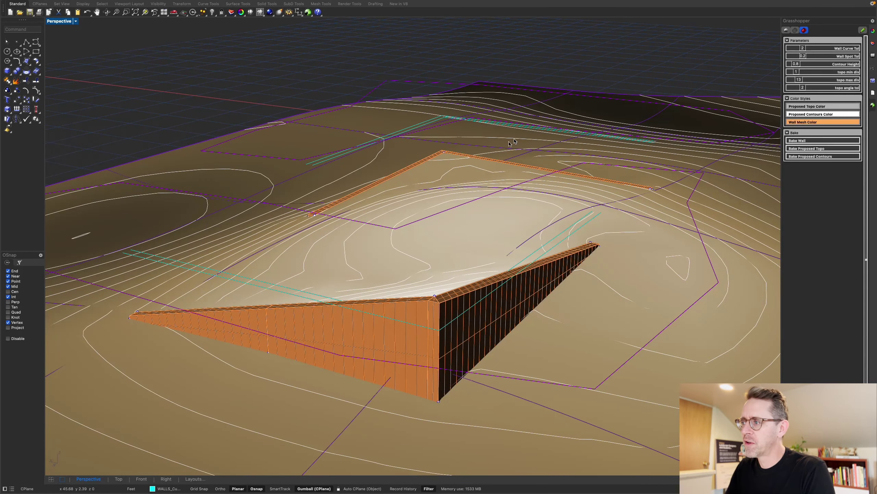
Delete the closed solid polysurfaces of both L-shaped walls, front and back
{"action": "right_click_drag", "start_coordinate": [509, 142], "coordinate": [479, 178]}
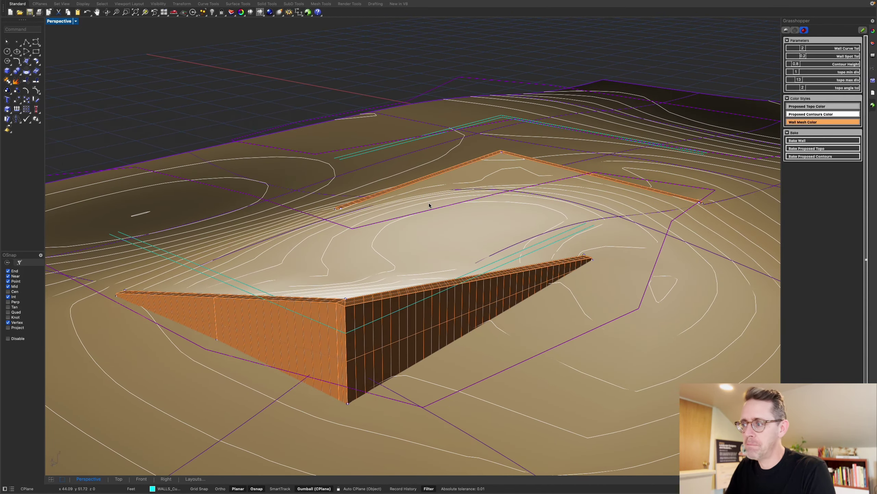
{"action": "mouse_move", "coordinate": [429, 206]}
{"action": "right_mouse_down"}
{"action": "mouse_move", "coordinate": [484, 201]}
{"action": "mouse_move", "coordinate": [445, 214]}
{"action": "right_mouse_up"}
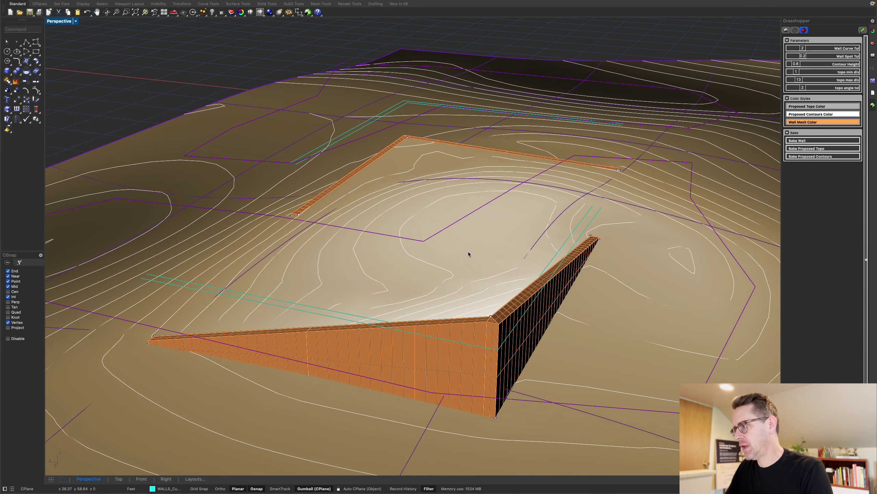
{"action": "right_click_drag", "start_coordinate": [474, 259], "coordinate": [473, 261]}
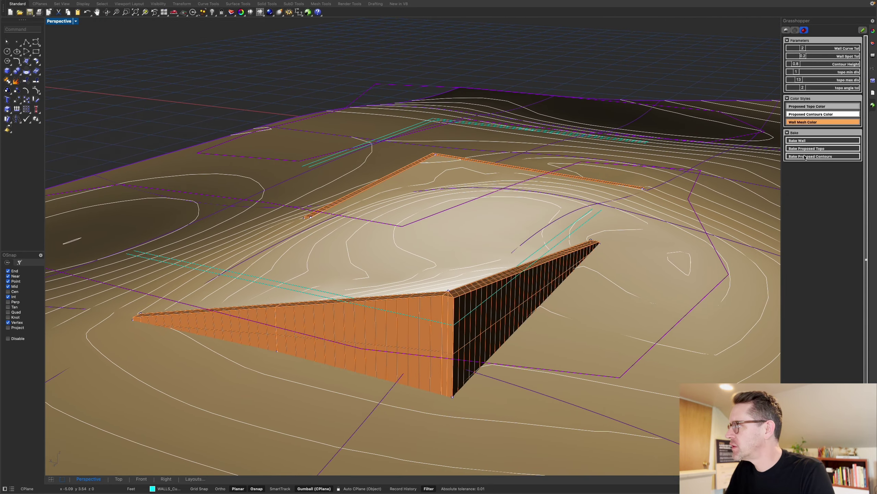
{"action": "left_click", "coordinate": [512, 317]}
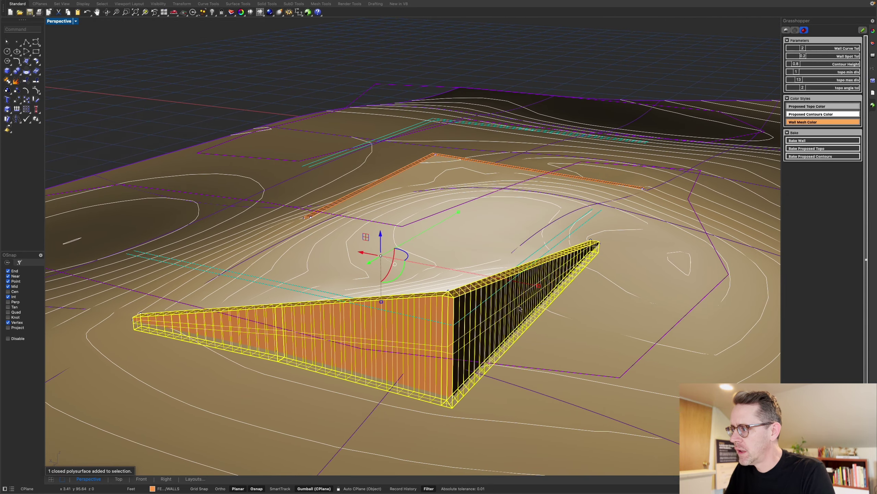
{"action": "right_click_drag", "start_coordinate": [511, 316], "coordinate": [545, 279]}
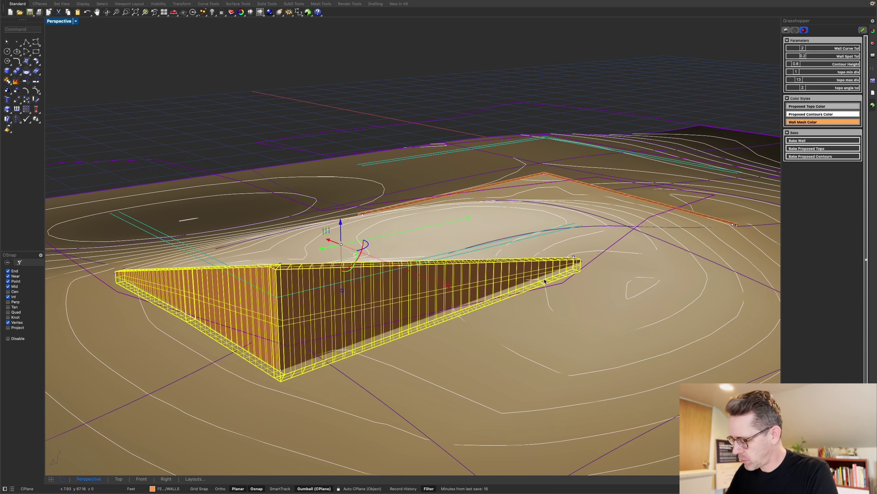
{"action": "key", "text": "Escape"}
{"action": "left_click", "coordinate": [631, 196]}
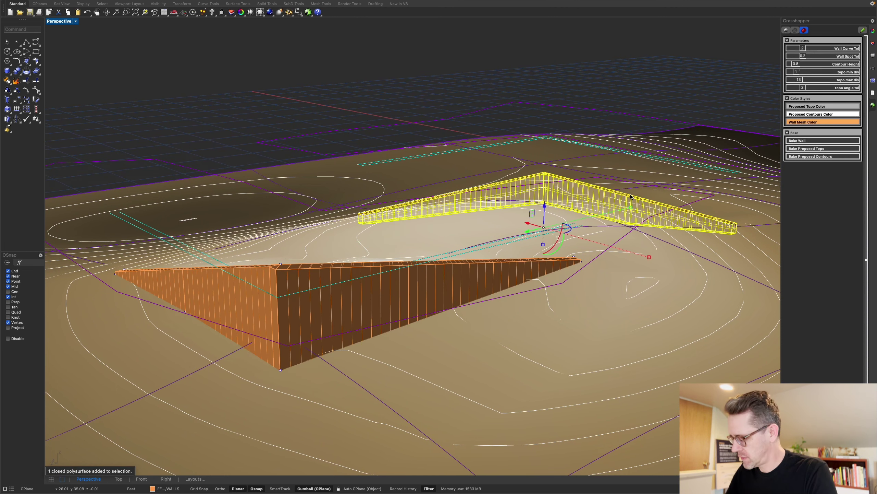
{"action": "key", "text": "Delete"}
Lower the spot point at the front wall's corner so the top of the wall drops there
{"action": "right_click_drag", "start_coordinate": [463, 195], "coordinate": [464, 249]}
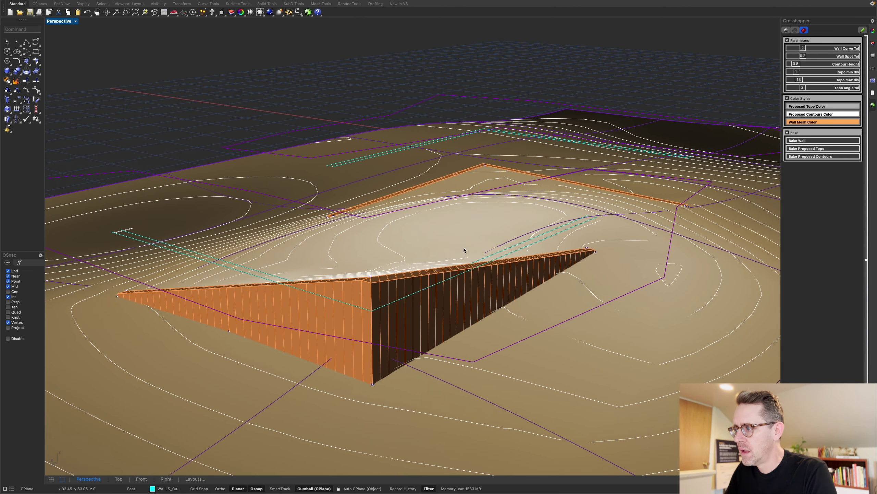
{"action": "right_click_drag", "start_coordinate": [380, 280], "coordinate": [499, 281]}
{"action": "left_click_drag", "start_coordinate": [522, 276], "coordinate": [524, 303]}
Try raising the spot points at the back wall's corner and free end, and undo both moves
{"action": "mouse_move", "coordinate": [456, 287]}
{"action": "right_mouse_down"}
{"action": "mouse_move", "coordinate": [441, 279]}
{"action": "mouse_move", "coordinate": [431, 287]}
{"action": "right_mouse_up"}
{"action": "left_click", "coordinate": [390, 125]}
{"action": "left_click_drag", "start_coordinate": [391, 114], "coordinate": [390, 89]}
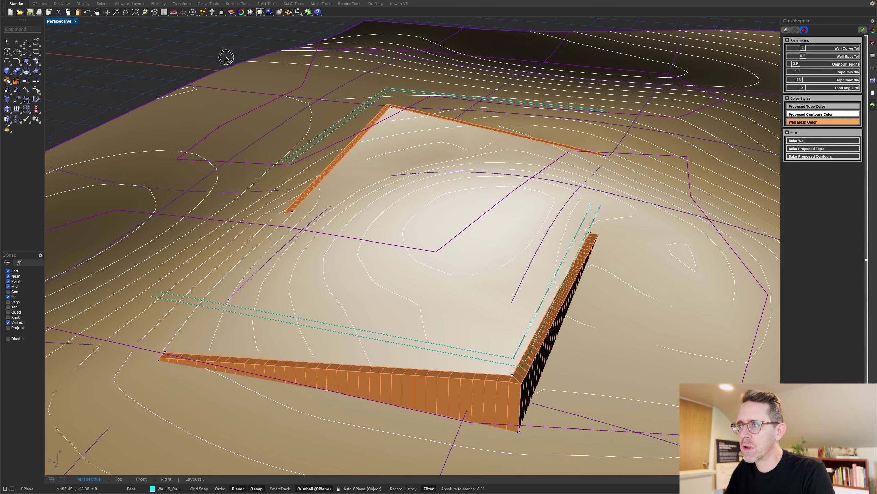
{"action": "left_click_drag", "start_coordinate": [224, 53], "coordinate": [306, 234]}
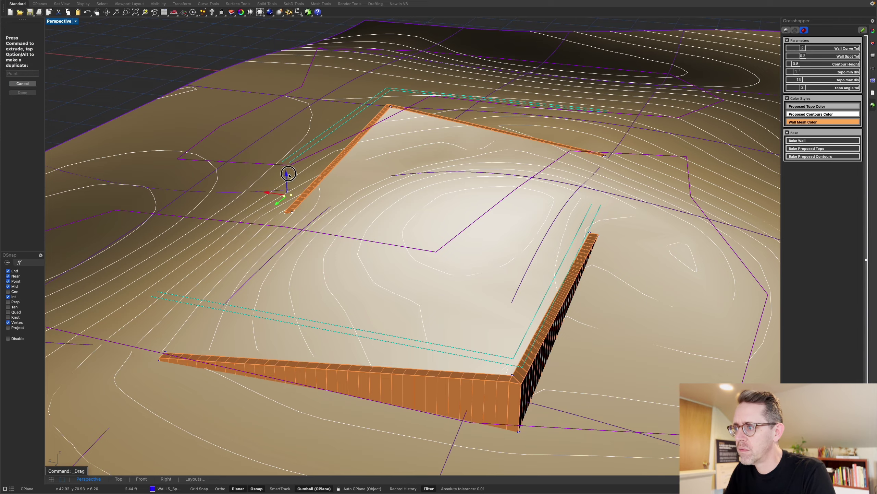
{"action": "mouse_move", "coordinate": [287, 195]}
{"action": "right_mouse_down"}
{"action": "mouse_move", "coordinate": [304, 221]}
{"action": "mouse_move", "coordinate": [275, 212]}
{"action": "mouse_move", "coordinate": [278, 223]}
{"action": "right_mouse_up"}
{"action": "key", "text": "super+z"}
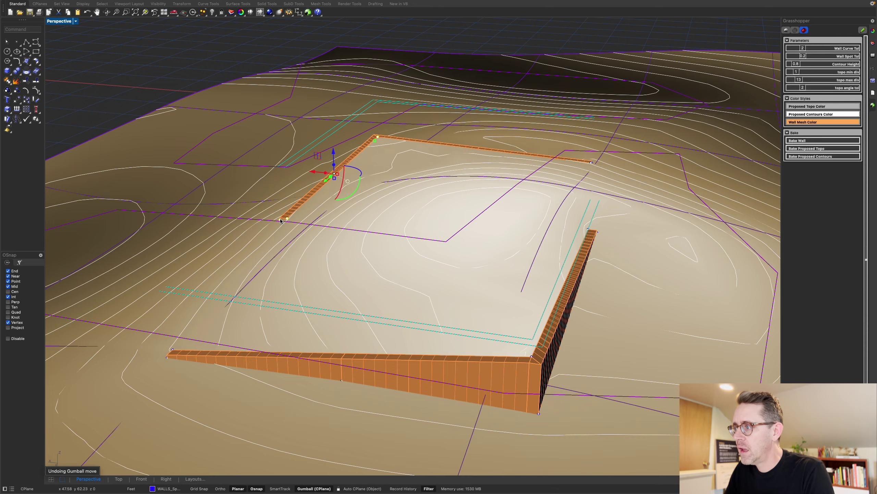
In the Top view, move the lower-right wall's corner curve points and spot points together slightly inward, toward the middle of the hill
{"action": "mouse_move", "coordinate": [441, 250]}
{"action": "right_mouse_down"}
{"action": "mouse_move", "coordinate": [483, 269]}
{"action": "mouse_move", "coordinate": [469, 283]}
{"action": "right_mouse_up"}
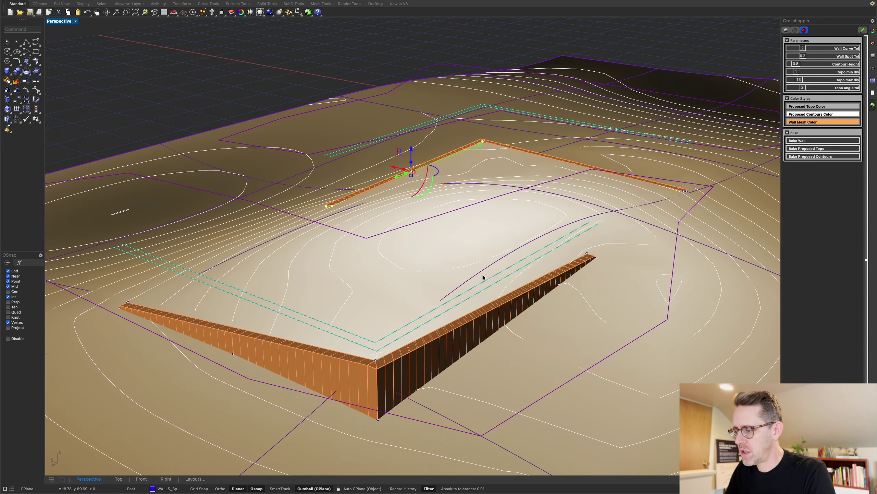
{"action": "left_click", "coordinate": [119, 479]}
{"action": "scroll", "coordinate": [425, 347], "scroll_direction": "up", "scroll_amount": 10}
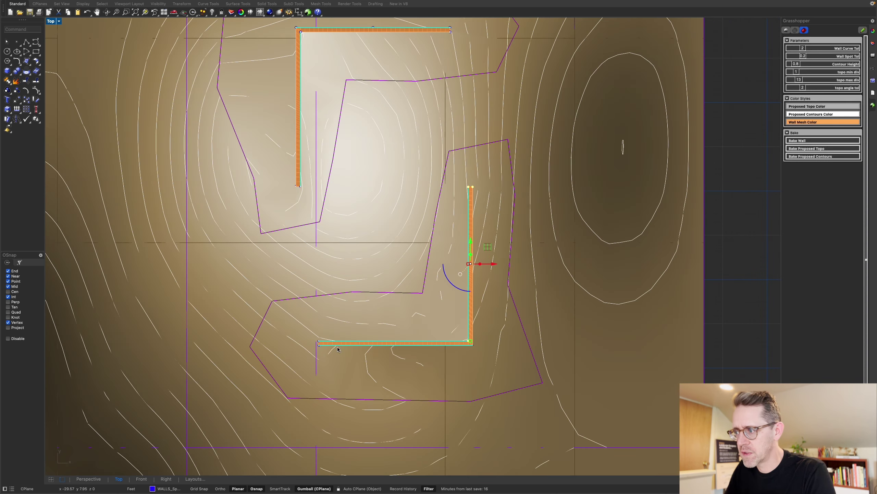
{"action": "key", "text": "Escape"}
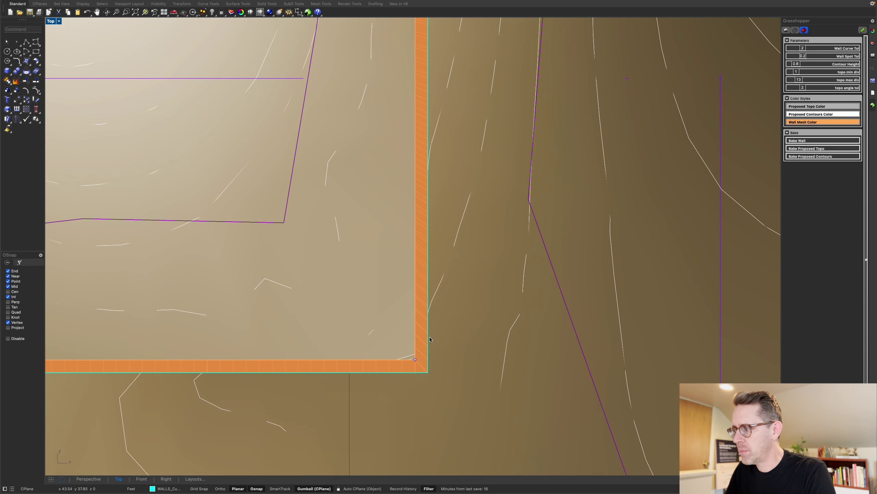
{"action": "left_click", "coordinate": [427, 339]}
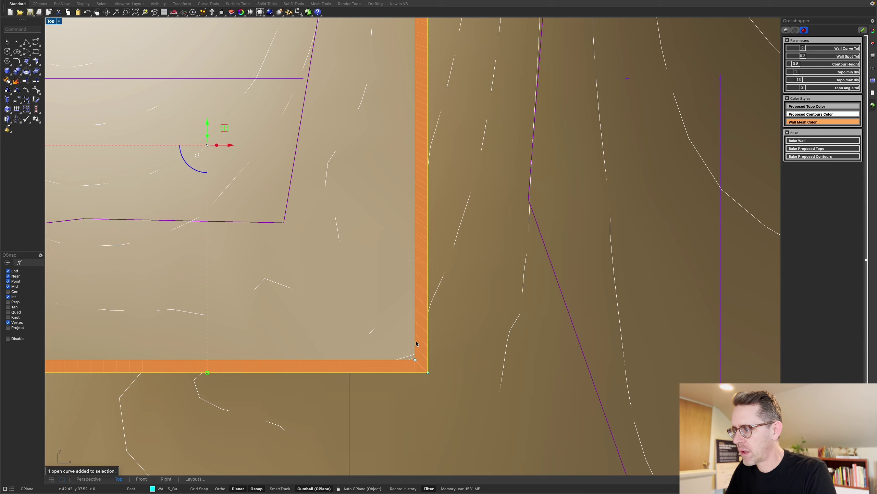
{"action": "left_click_drag", "start_coordinate": [366, 327], "coordinate": [449, 398]}
{"action": "scroll", "coordinate": [459, 382], "scroll_direction": "down", "scroll_amount": 2}
{"action": "scroll", "coordinate": [459, 382], "scroll_direction": "down", "scroll_amount": 5}
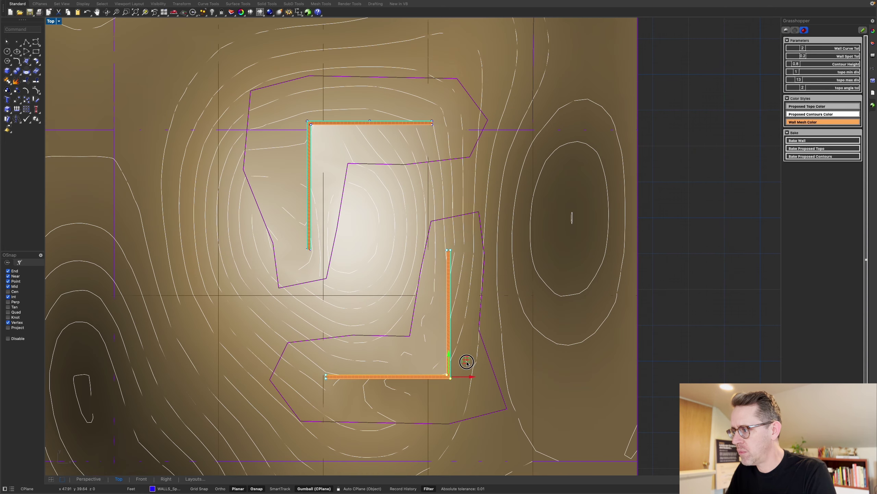
{"action": "mouse_move", "coordinate": [464, 356]}
{"action": "left_mouse_down"}
{"action": "mouse_move", "coordinate": [465, 389]}
{"action": "mouse_move", "coordinate": [466, 342]}
{"action": "left_mouse_up"}
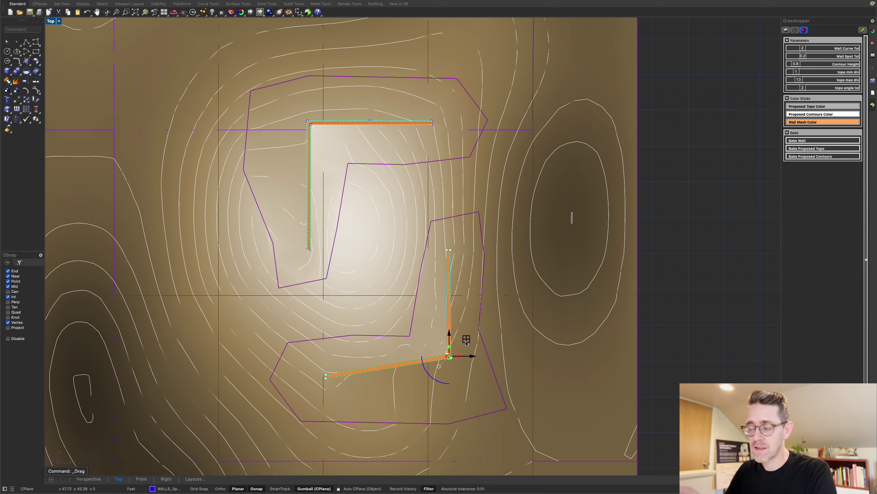
{"action": "mouse_move", "coordinate": [466, 340]}
{"action": "left_mouse_down"}
{"action": "mouse_move", "coordinate": [467, 359]}
{"action": "mouse_move", "coordinate": [461, 347]}
{"action": "left_mouse_up"}
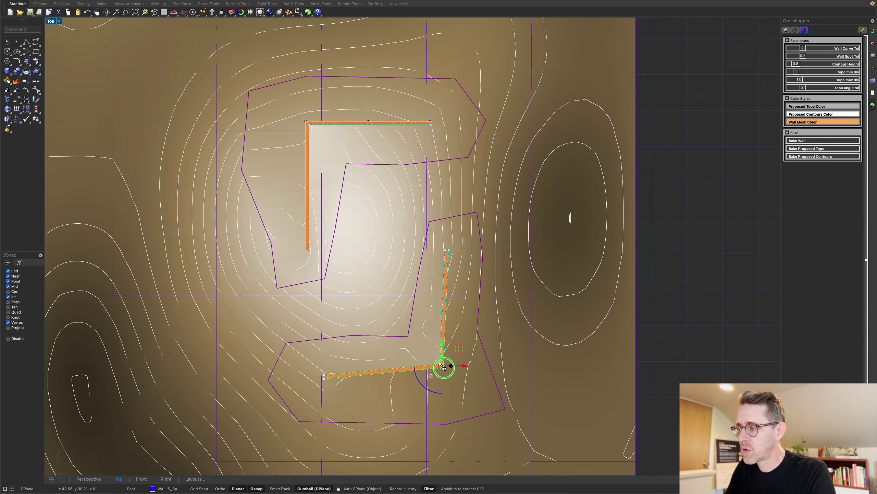
Move the outer spot point at the free end of the lower-right wall's horizontal leg away from the wall, onto the open terrain below
{"action": "scroll", "coordinate": [373, 380], "scroll_direction": "up", "scroll_amount": 6}
{"action": "scroll", "coordinate": [268, 376], "scroll_direction": "up", "scroll_amount": 2}
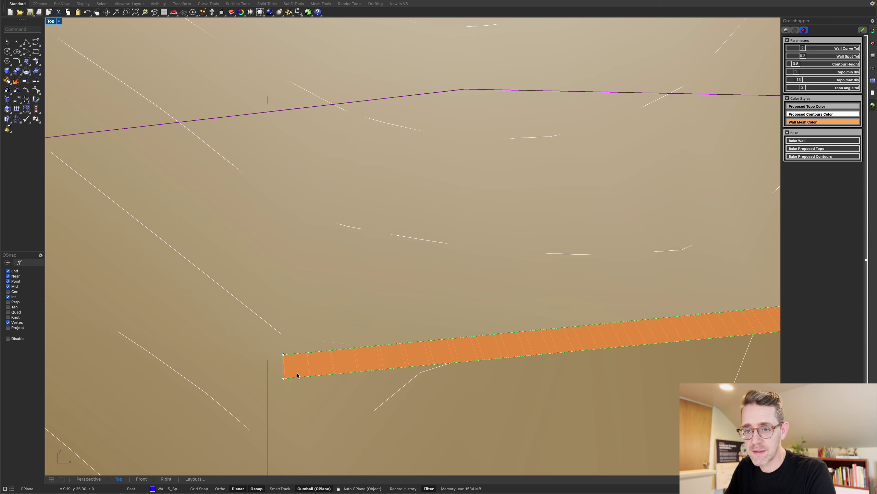
{"action": "scroll", "coordinate": [297, 375], "scroll_direction": "down", "scroll_amount": 5}
{"action": "left_click_drag", "start_coordinate": [264, 388], "coordinate": [316, 365]}
{"action": "right_click_drag", "start_coordinate": [326, 378], "coordinate": [342, 341]}
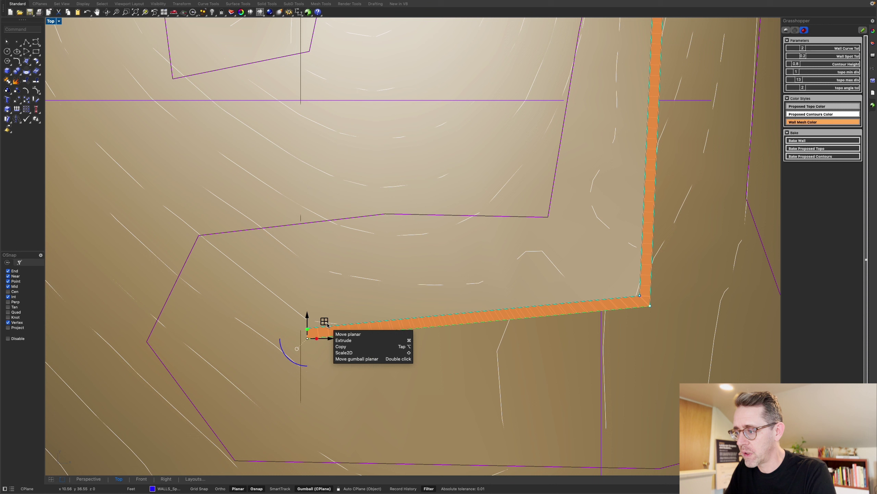
{"action": "left_click_drag", "start_coordinate": [328, 323], "coordinate": [363, 411]}
{"action": "key", "text": "Escape"}
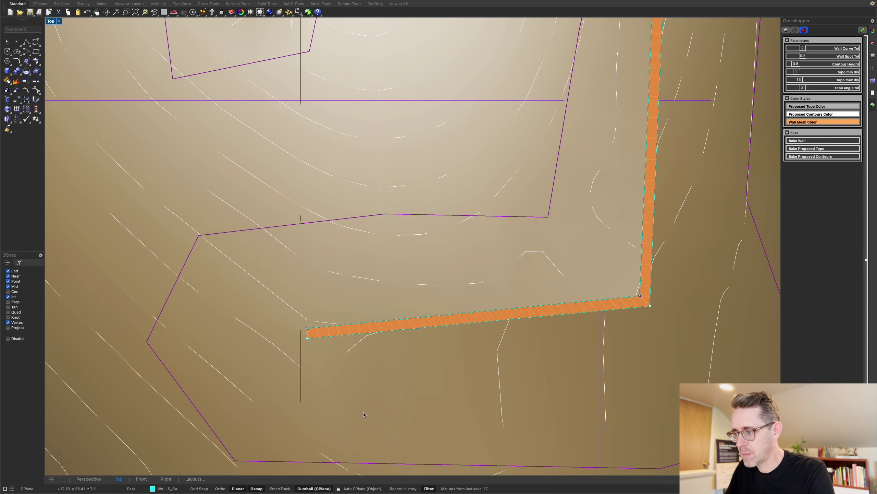
{"action": "left_click_drag", "start_coordinate": [276, 385], "coordinate": [343, 403]}
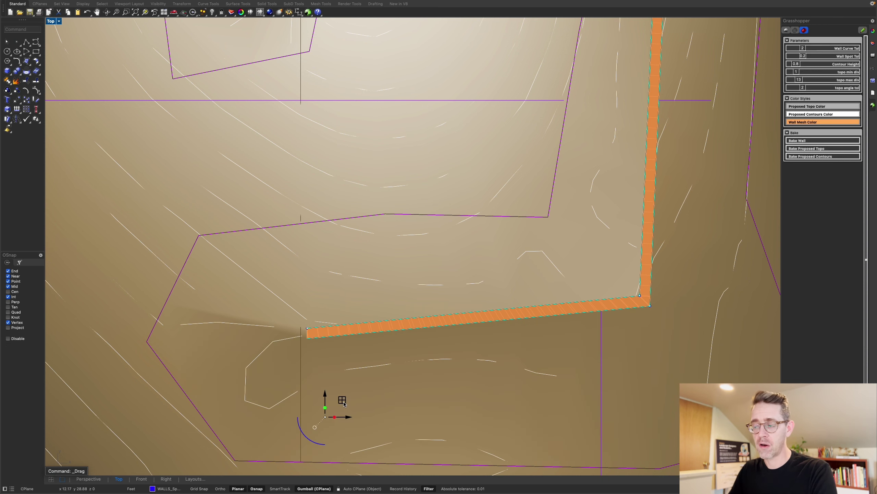
In the Perspective view, try deleting the spot point midway along the wall's outer side, and undo both that deletion and the end spot point's move
{"action": "left_click", "coordinate": [88, 479]}
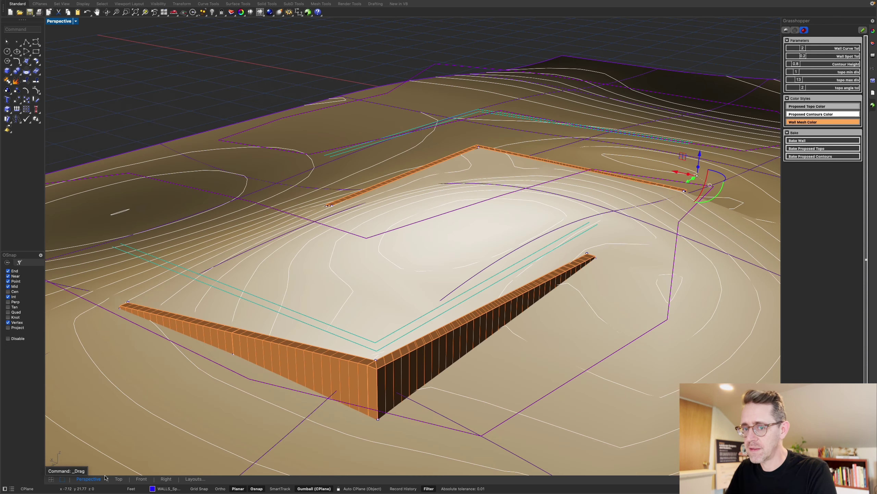
{"action": "right_click_drag", "start_coordinate": [333, 334], "coordinate": [384, 322]}
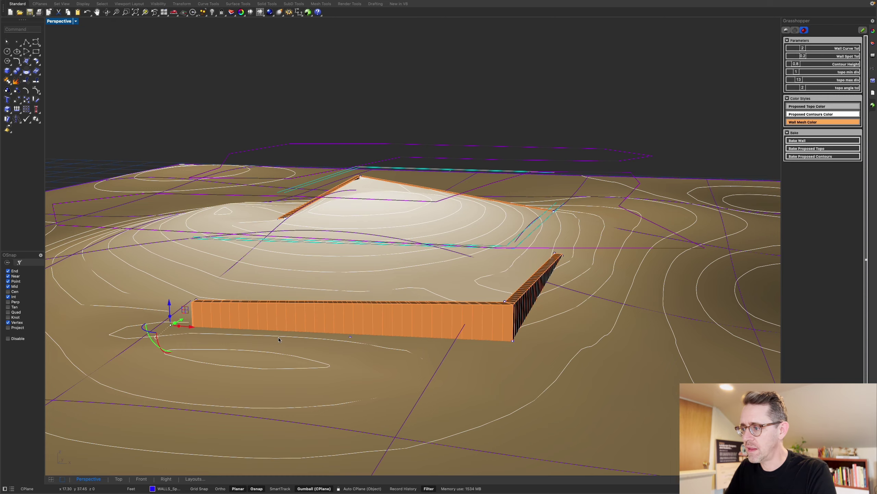
{"action": "scroll", "coordinate": [391, 335], "scroll_direction": "up", "scroll_amount": 5}
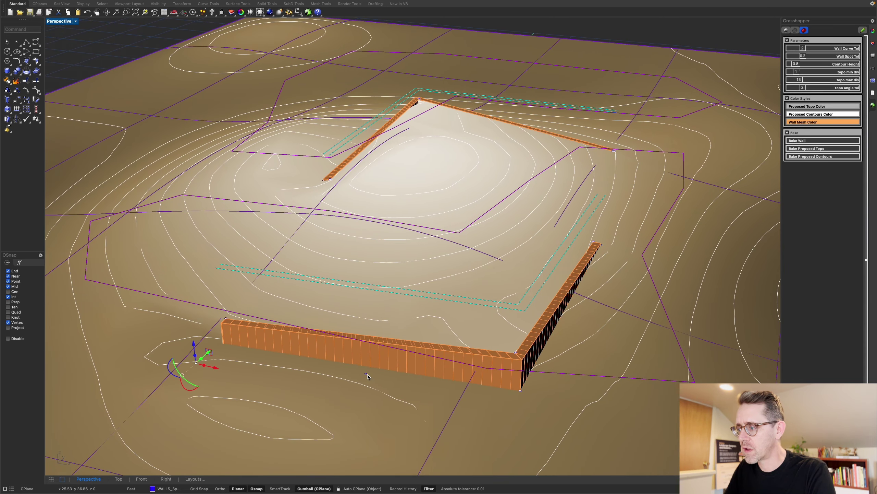
{"action": "left_click", "coordinate": [367, 375]}
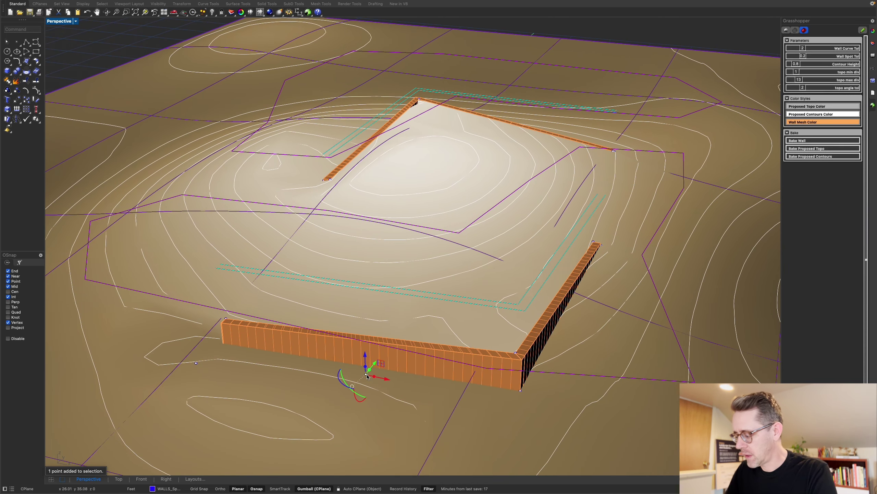
{"action": "key", "text": "Delete"}
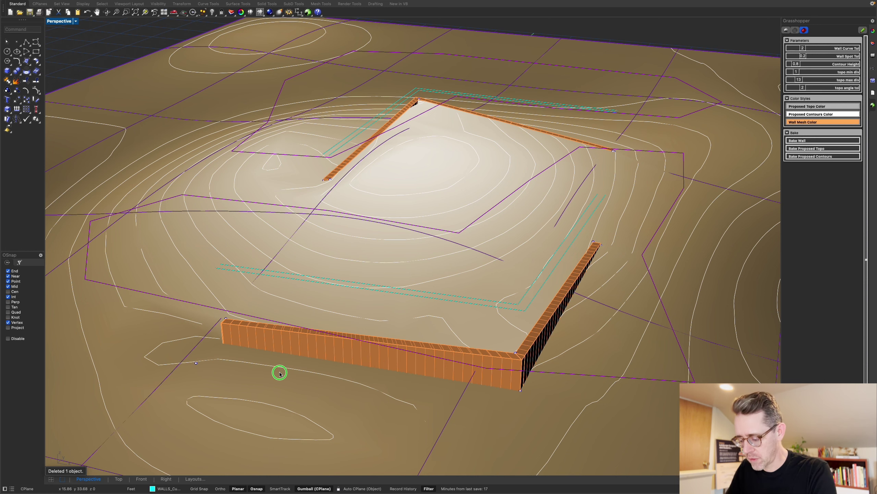
{"action": "right_click_drag", "start_coordinate": [280, 372], "coordinate": [277, 371]}
{"action": "key", "text": "super+z"}
{"action": "key", "text": "super+z"}
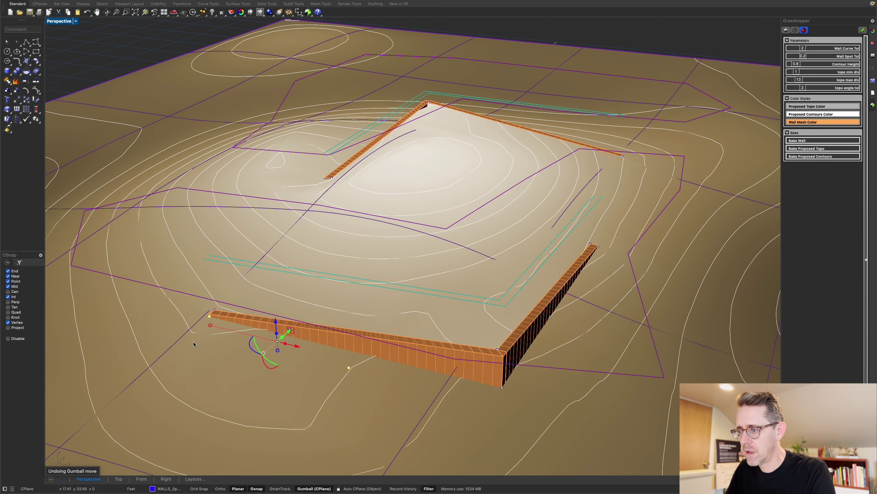
Delete the loose spot point lying beside the middle of the near wall's outer face
{"action": "left_click", "coordinate": [332, 391]}
{"action": "left_click", "coordinate": [349, 368]}
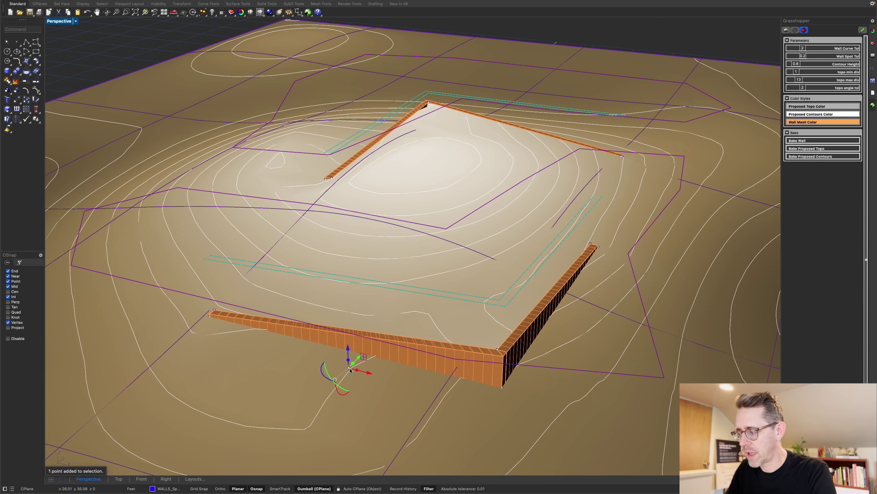
{"action": "right_click_drag", "start_coordinate": [417, 362], "coordinate": [254, 350]}
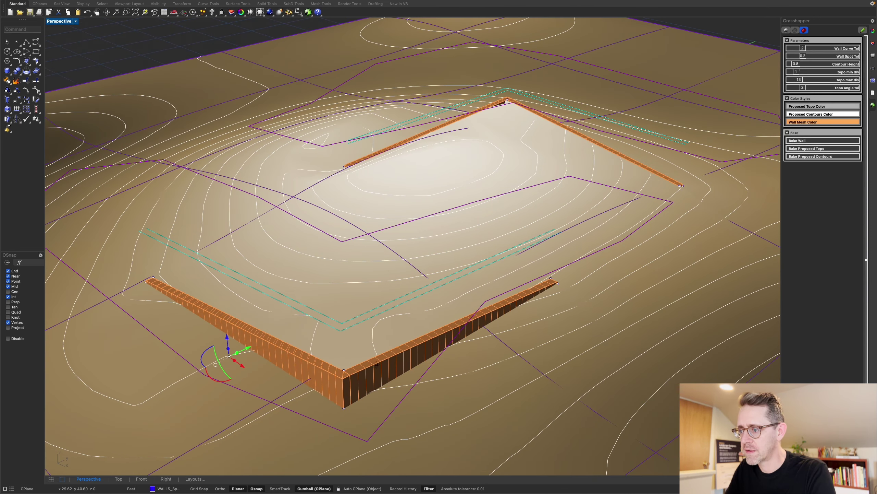
{"action": "scroll", "coordinate": [252, 348], "scroll_direction": "up", "scroll_amount": 3}
{"action": "key", "text": "Escape"}
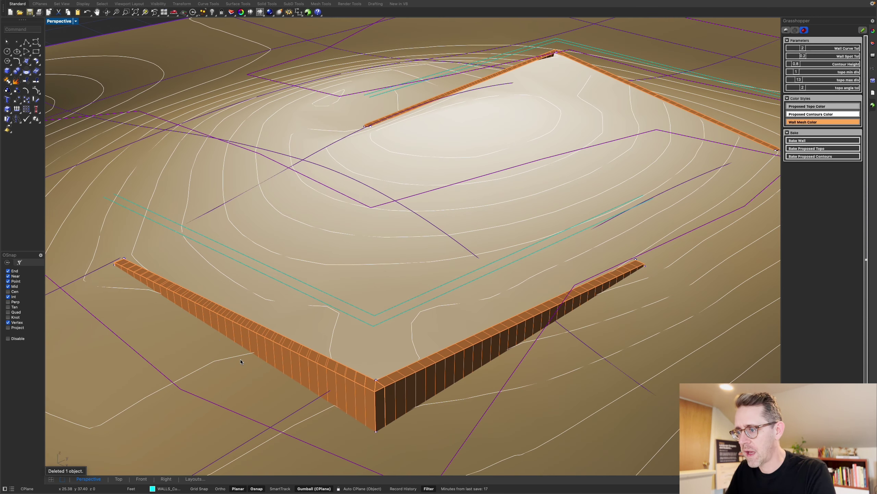
Test the Wall Spot Tol parameter at 1.0 while examining the far wall, and return it to 0.2
{"action": "right_click_drag", "start_coordinate": [263, 361], "coordinate": [286, 350]}
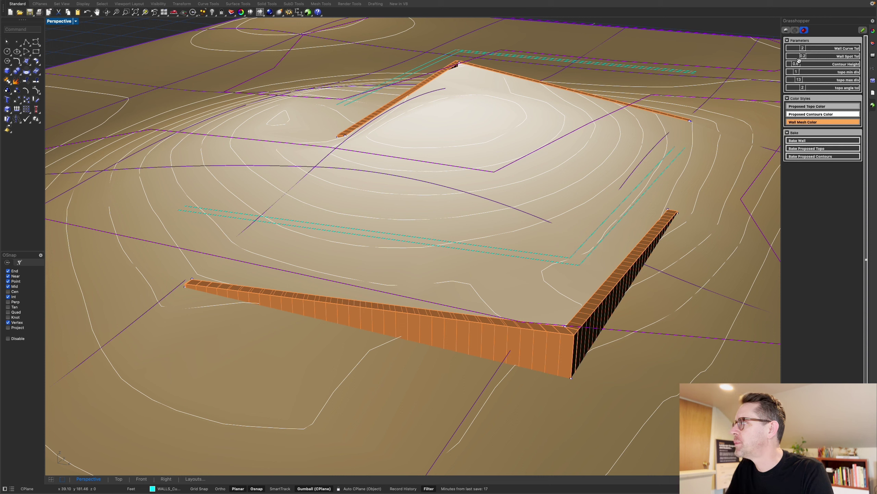
{"action": "left_click_drag", "start_coordinate": [803, 56], "coordinate": [869, 55]}
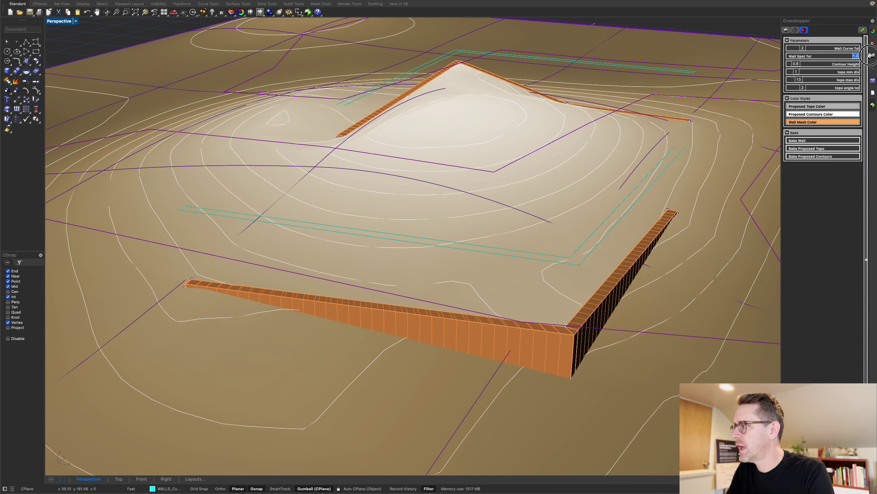
{"action": "right_click_drag", "start_coordinate": [506, 251], "coordinate": [515, 266]}
{"action": "right_click_drag", "start_coordinate": [513, 162], "coordinate": [461, 322], "text": "shift"}
{"action": "scroll", "coordinate": [443, 173], "scroll_direction": "up", "scroll_amount": 10}
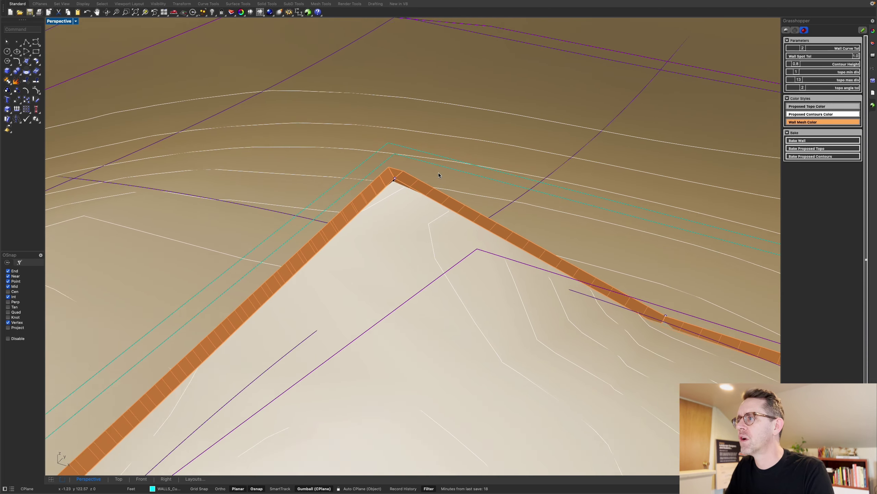
{"action": "scroll", "coordinate": [437, 175], "scroll_direction": "down", "scroll_amount": 6}
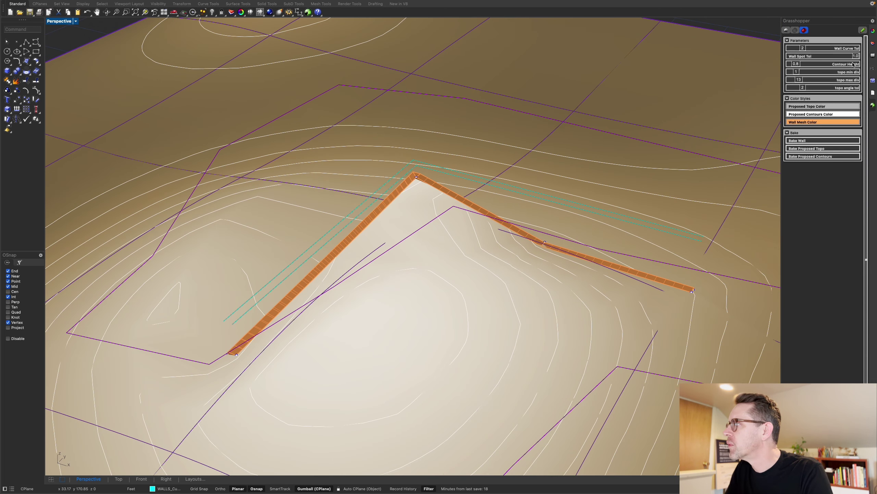
{"action": "left_click_drag", "start_coordinate": [856, 60], "coordinate": [804, 58]}
{"action": "right_click_drag", "start_coordinate": [429, 244], "coordinate": [456, 241]}
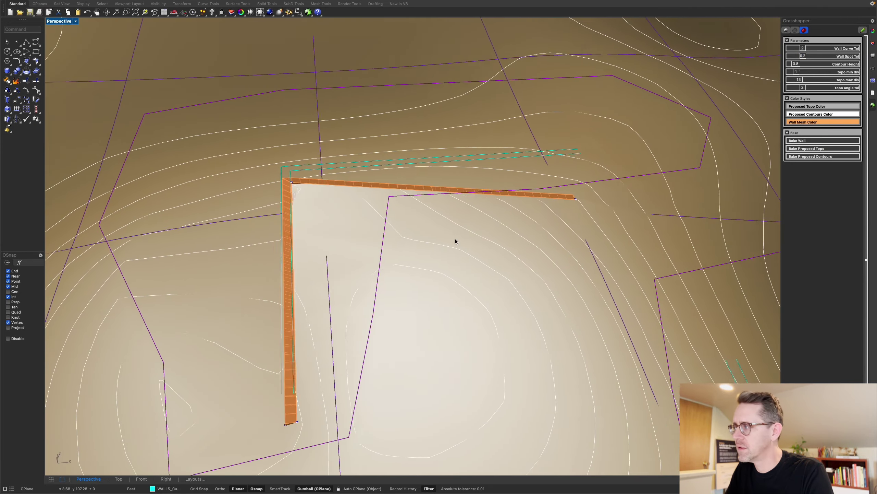
Test the Wall Curve Tol parameter at a lower value while examining both walls, and return it to 2
{"action": "right_click_drag", "start_coordinate": [553, 319], "coordinate": [469, 226]}
{"action": "right_click_drag", "start_coordinate": [477, 337], "coordinate": [471, 308]}
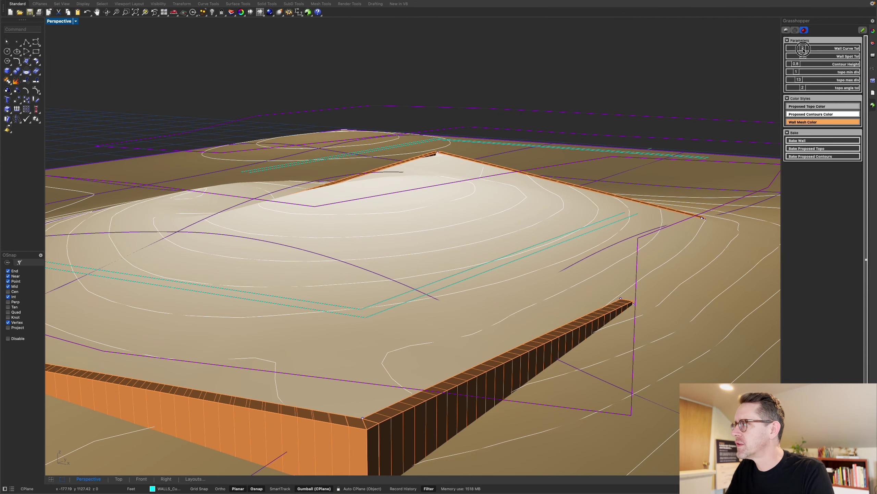
{"action": "left_click_drag", "start_coordinate": [803, 50], "coordinate": [797, 50]}
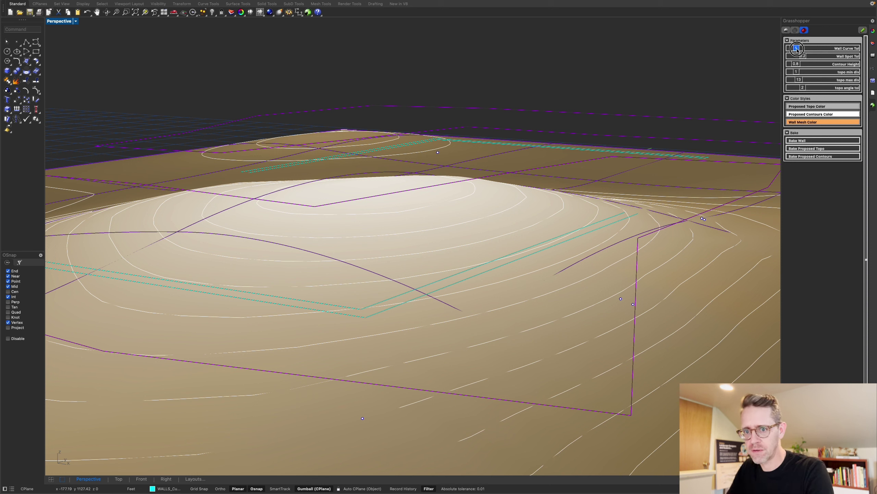
{"action": "left_click_drag", "start_coordinate": [798, 50], "coordinate": [805, 50]}
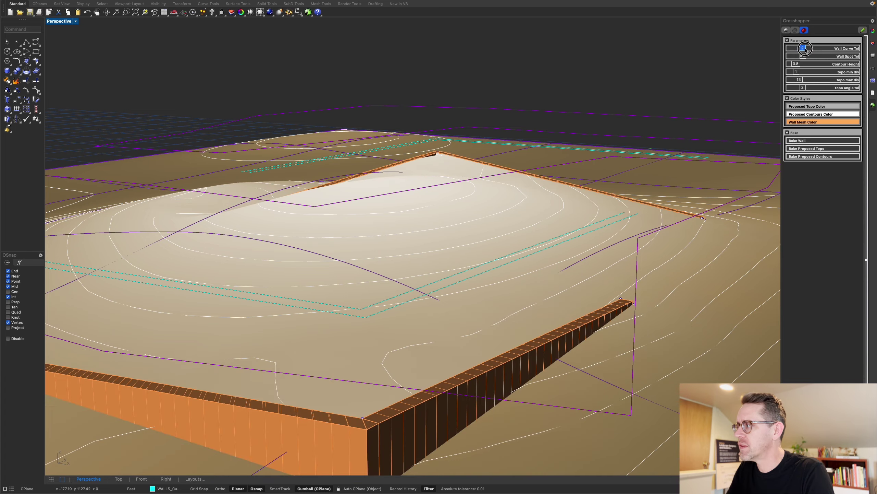
{"action": "right_click_drag", "start_coordinate": [553, 236], "coordinate": [547, 257]}
{"action": "scroll", "coordinate": [547, 255], "scroll_direction": "down", "scroll_amount": 5}
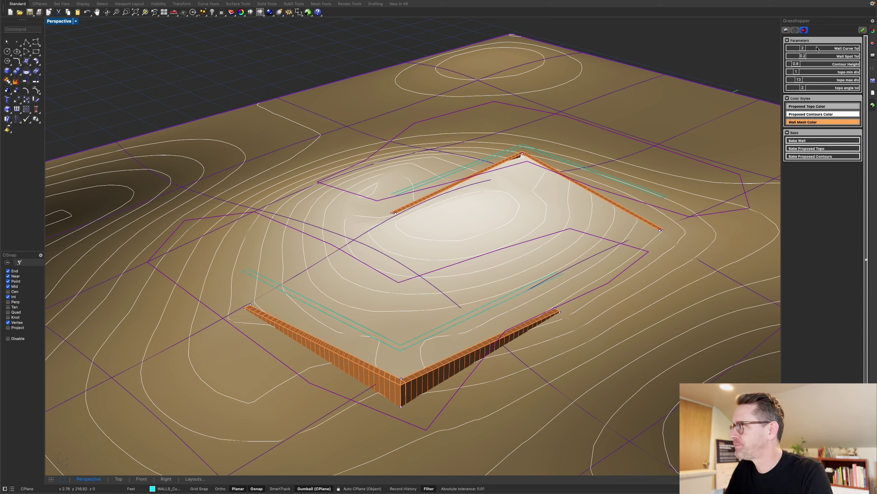
Select the closed patch curve around the far wall and check its layer in the layer list
{"action": "right_click_drag", "start_coordinate": [616, 215], "coordinate": [585, 205]}
{"action": "right_click_drag", "start_coordinate": [453, 254], "coordinate": [569, 251]}
{"action": "left_click", "coordinate": [630, 148]}
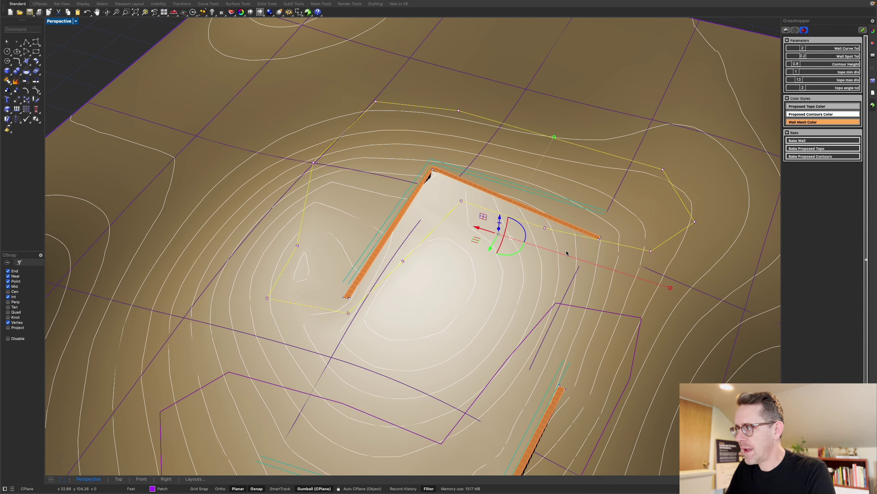
{"action": "left_click", "coordinate": [873, 43]}
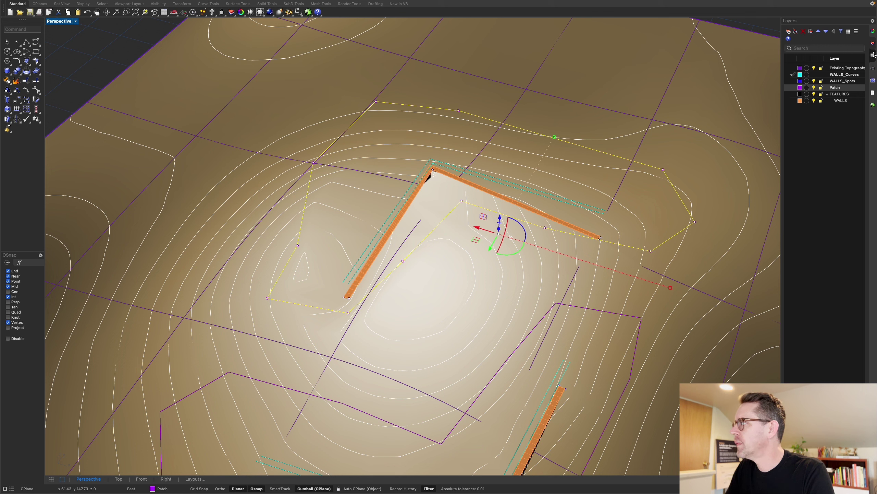
{"action": "left_click", "coordinate": [873, 105]}
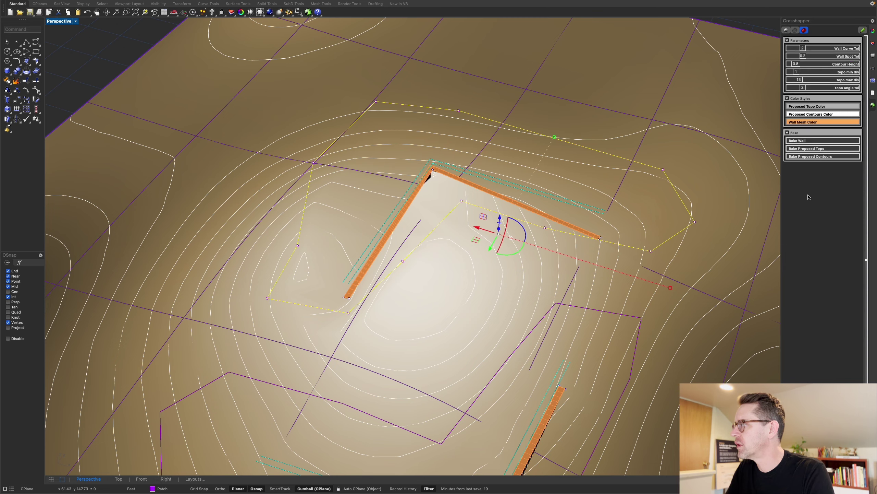
{"action": "right_click_drag", "start_coordinate": [532, 264], "coordinate": [531, 312]}
{"action": "right_click_drag", "start_coordinate": [341, 247], "coordinate": [355, 246]}
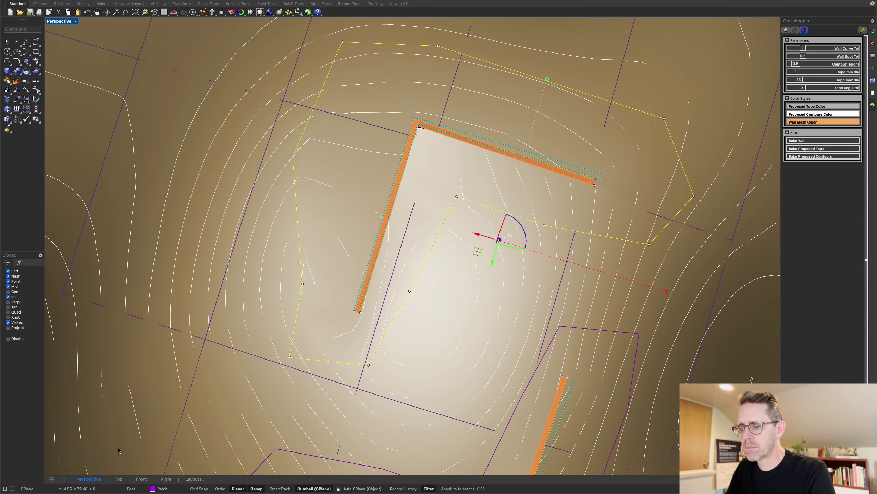
Move the two patch curve control points outside the far wall's corner away from the wall, and bring them back closer to it
{"action": "left_click", "coordinate": [457, 197]}
{"action": "left_click_drag", "start_coordinate": [457, 197], "coordinate": [481, 190]}
{"action": "right_click_drag", "start_coordinate": [381, 266], "coordinate": [228, 199]}
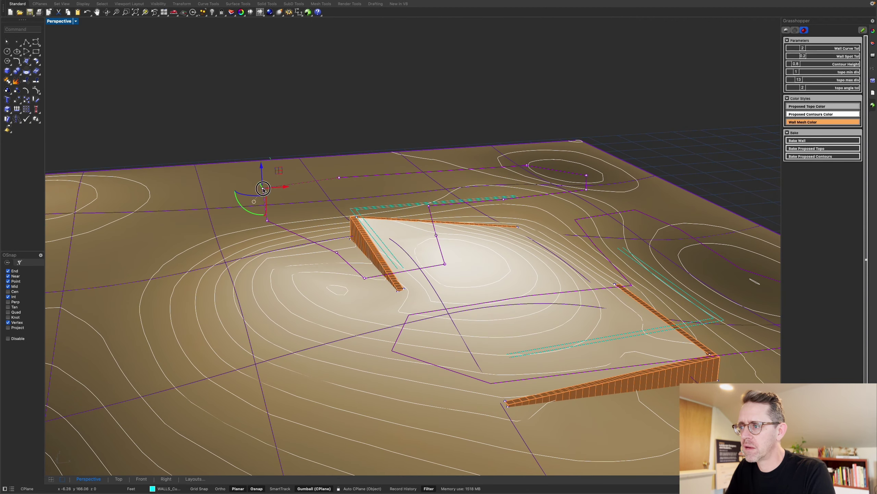
{"action": "left_click", "coordinate": [267, 220]}
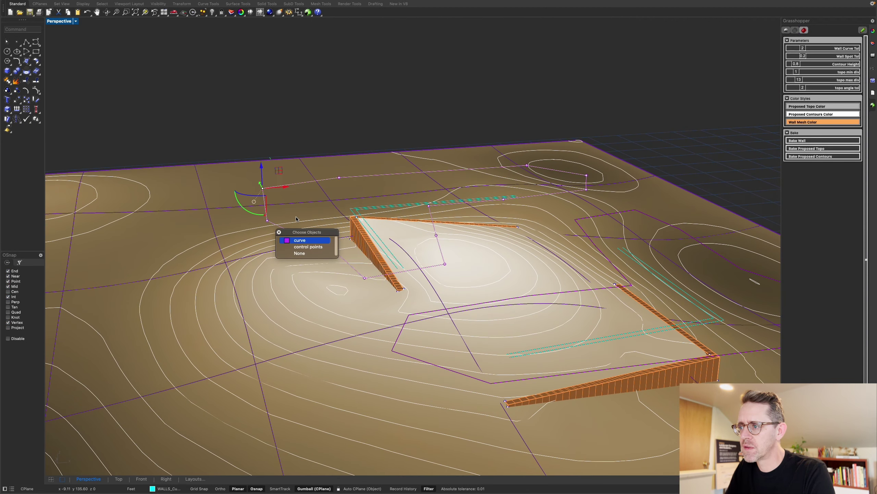
{"action": "left_click", "coordinate": [267, 220], "text": "shift"}
{"action": "right_click_drag", "start_coordinate": [267, 220], "coordinate": [409, 210]}
{"action": "left_click_drag", "start_coordinate": [372, 201], "coordinate": [256, 209]}
{"action": "right_click_drag", "start_coordinate": [342, 257], "coordinate": [427, 251]}
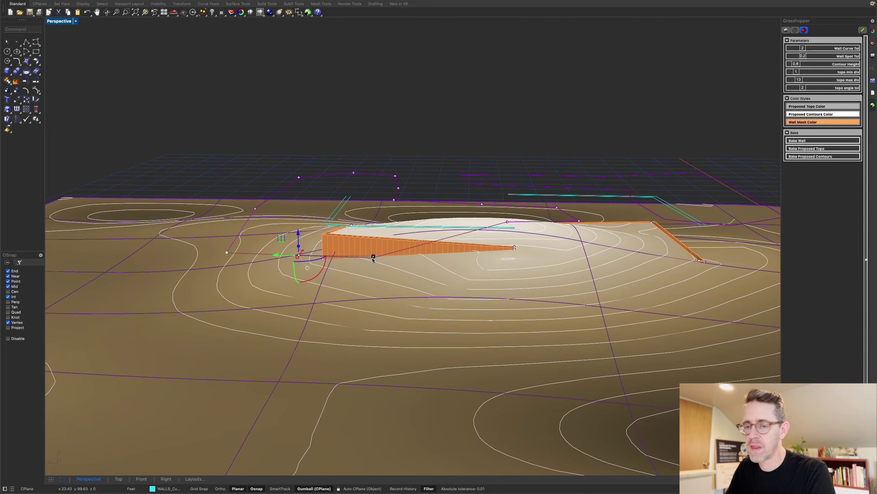
{"action": "right_click_drag", "start_coordinate": [411, 259], "coordinate": [370, 306]}
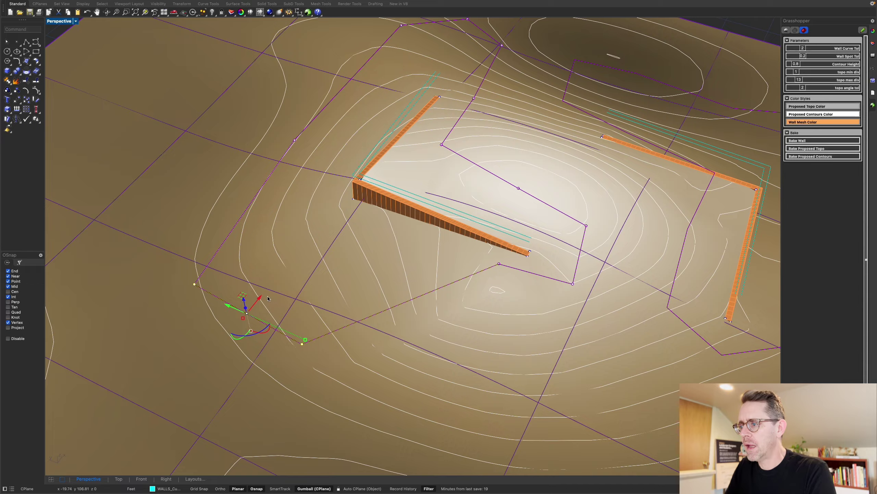
{"action": "left_click_drag", "start_coordinate": [244, 295], "coordinate": [325, 224]}
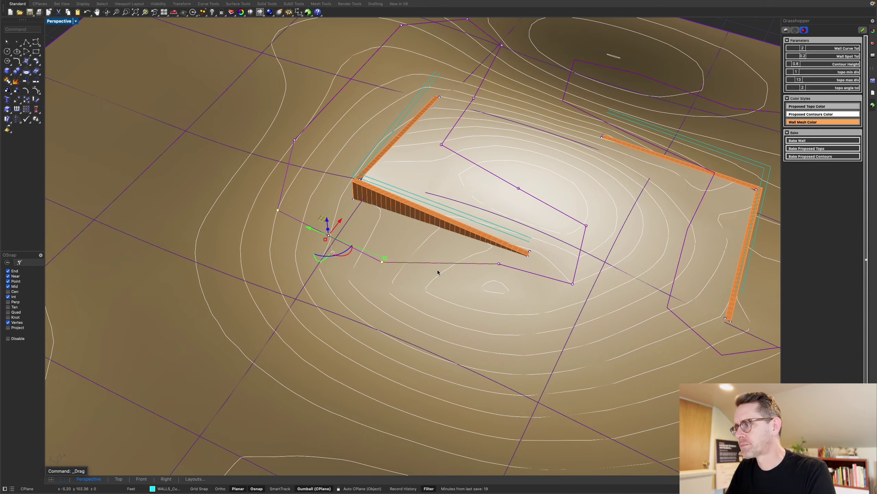
Move the patch curve control point beside the free end of the far wall's long leg outward, away from the wall
{"action": "mouse_move", "coordinate": [438, 272]}
{"action": "right_mouse_down"}
{"action": "mouse_move", "coordinate": [359, 247]}
{"action": "mouse_move", "coordinate": [359, 308]}
{"action": "mouse_move", "coordinate": [429, 284]}
{"action": "mouse_move", "coordinate": [439, 268]}
{"action": "right_mouse_up"}
{"action": "left_click", "coordinate": [442, 269]}
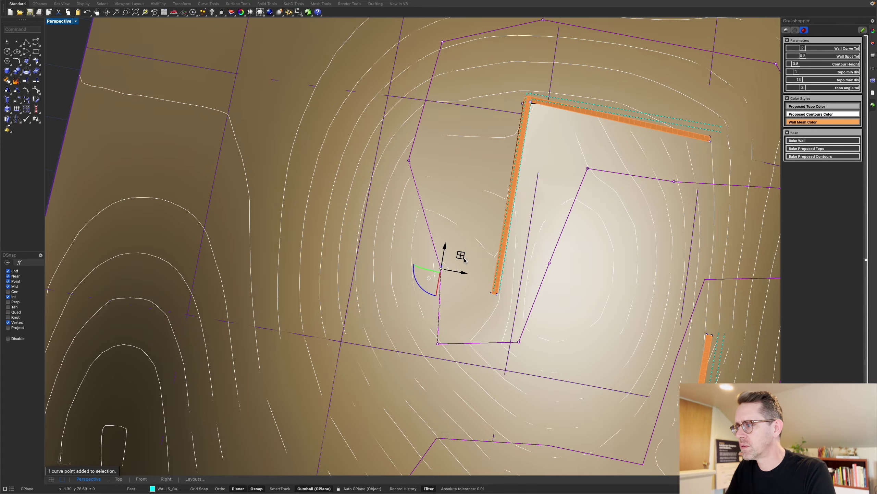
{"action": "left_click_drag", "start_coordinate": [461, 255], "coordinate": [407, 253]}
{"action": "right_click_drag", "start_coordinate": [408, 253], "coordinate": [411, 221]}
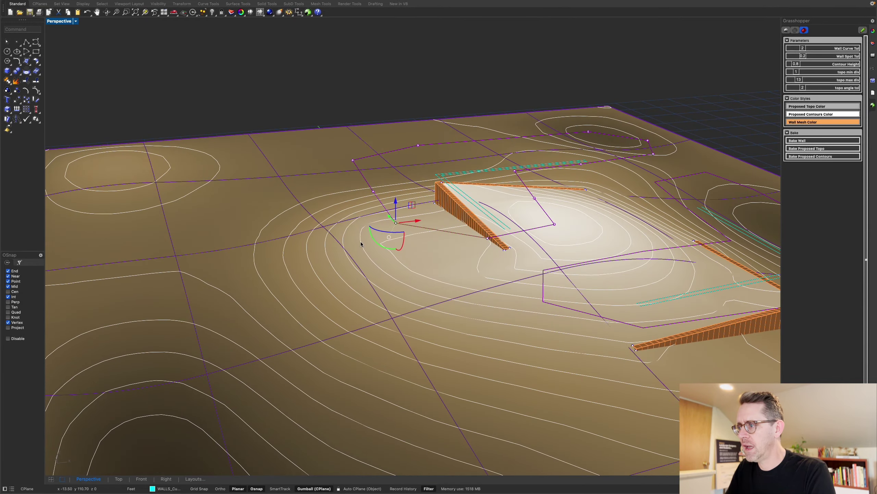
{"action": "right_click_drag", "start_coordinate": [361, 244], "coordinate": [428, 252]}
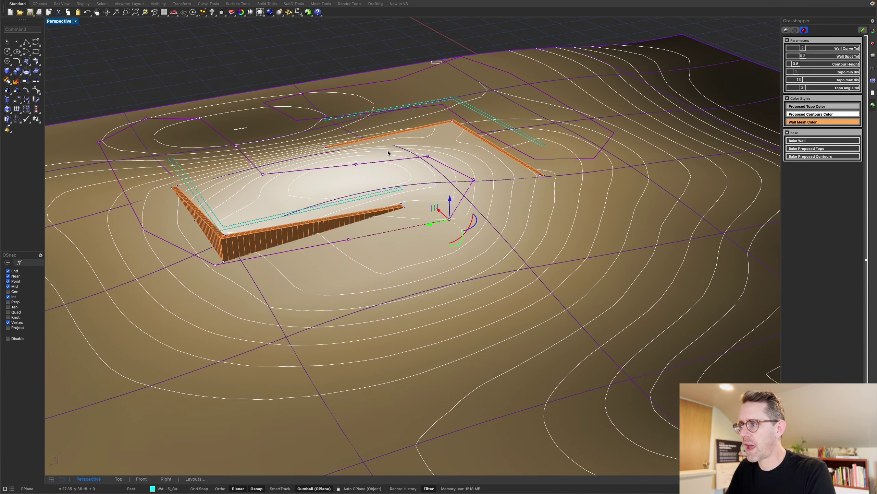
{"action": "right_click_drag", "start_coordinate": [388, 153], "coordinate": [435, 286]}
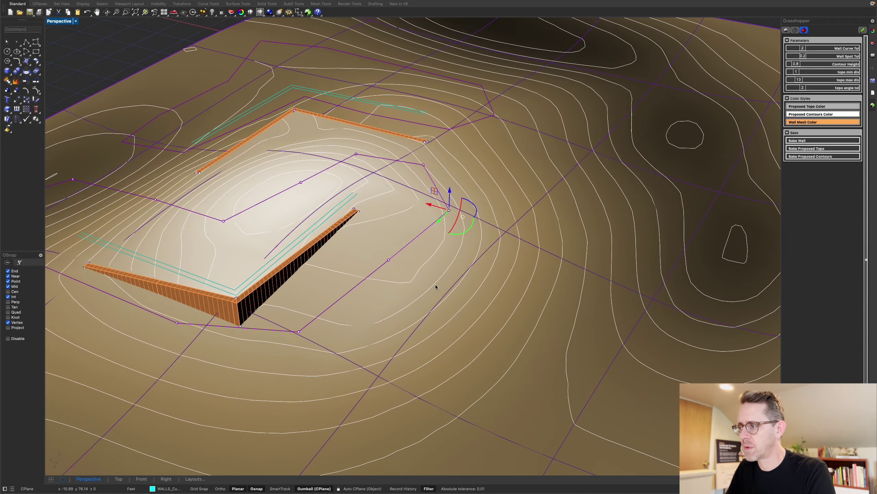
{"action": "scroll", "coordinate": [436, 285], "scroll_direction": "down", "scroll_amount": 2}
In the Top view, move the two patch curve control points outside the upper wall's corner slightly inward toward the wall
{"action": "left_click", "coordinate": [120, 479]}
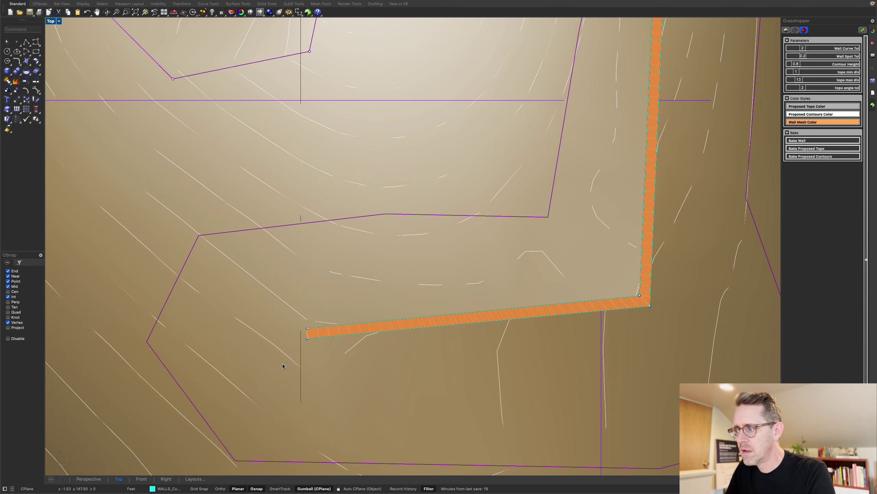
{"action": "scroll", "coordinate": [311, 387], "scroll_direction": "down", "scroll_amount": 9}
{"action": "right_click_drag", "start_coordinate": [377, 291], "coordinate": [394, 331]}
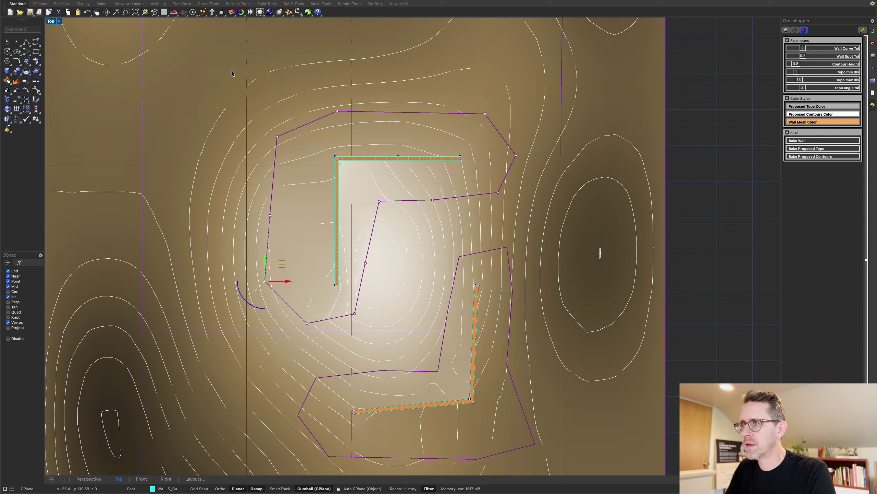
{"action": "left_click_drag", "start_coordinate": [232, 73], "coordinate": [366, 139]}
{"action": "mouse_move", "coordinate": [337, 111]}
{"action": "left_mouse_down"}
{"action": "mouse_move", "coordinate": [341, 136]}
{"action": "mouse_move", "coordinate": [359, 140]}
{"action": "mouse_move", "coordinate": [331, 105]}
{"action": "mouse_move", "coordinate": [296, 134]}
{"action": "mouse_move", "coordinate": [342, 114]}
{"action": "left_mouse_up"}
{"action": "scroll", "coordinate": [490, 355], "scroll_direction": "up", "scroll_amount": 3}
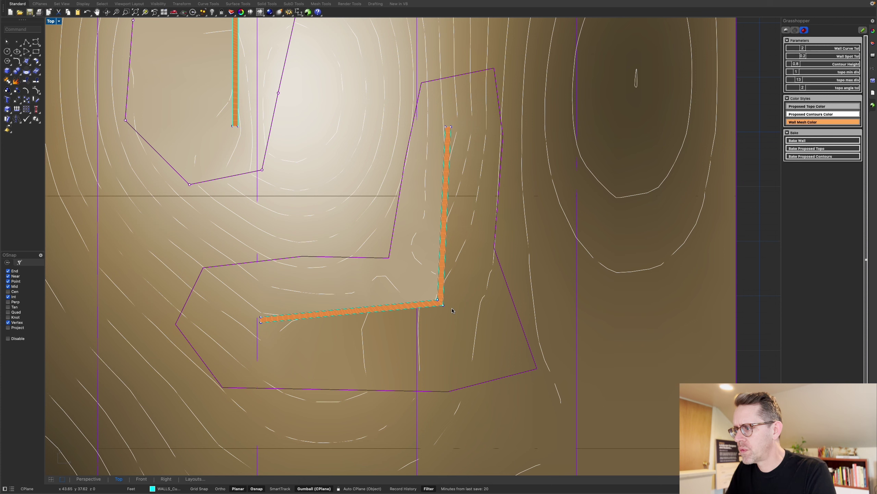
Try several smaller Contour Height values on the proposed topography, and set the contour height to 1.0
{"action": "scroll", "coordinate": [452, 310], "scroll_direction": "down", "scroll_amount": 3}
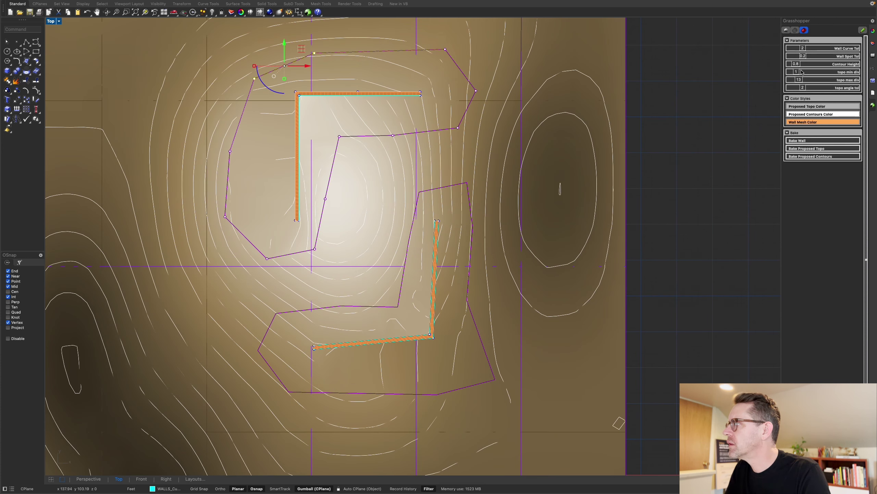
{"action": "left_click_drag", "start_coordinate": [796, 65], "coordinate": [797, 65]}
{"action": "type", "text": "0.4"}
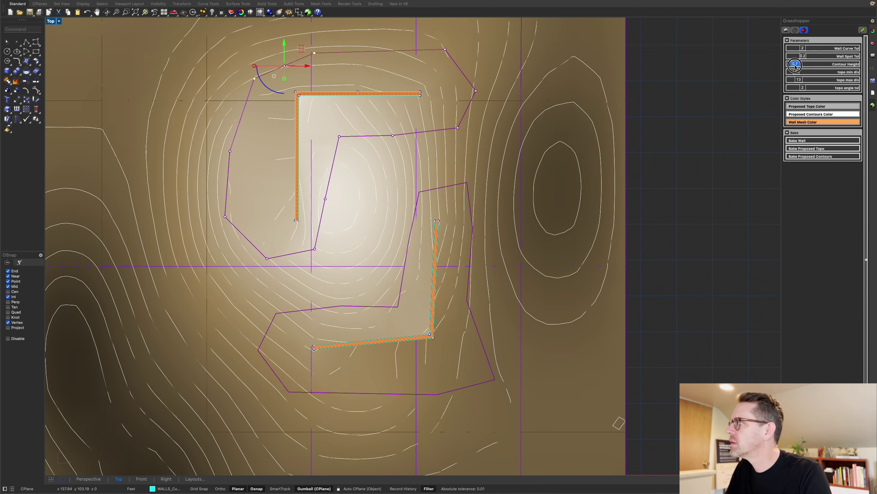
{"action": "key", "text": "Return"}
{"action": "type", "text": "0.5"}
{"action": "key", "text": "Return"}
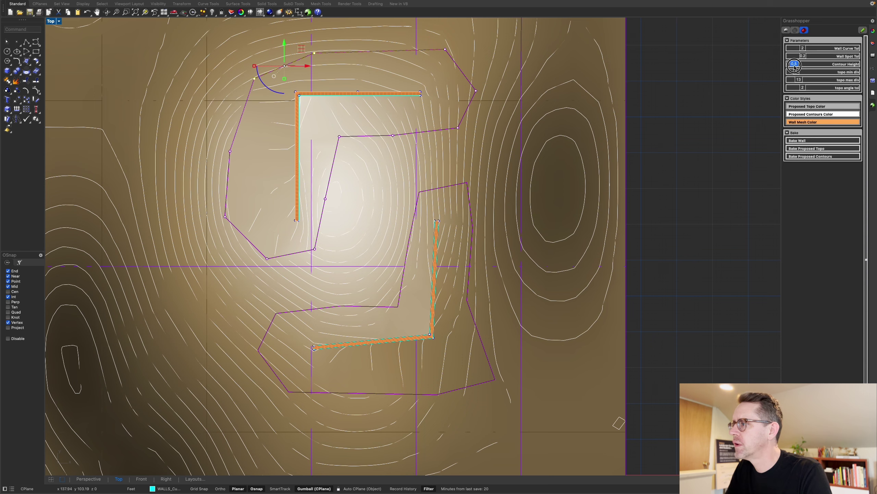
{"action": "type", "text": "0.2"}
{"action": "key", "text": "Return"}
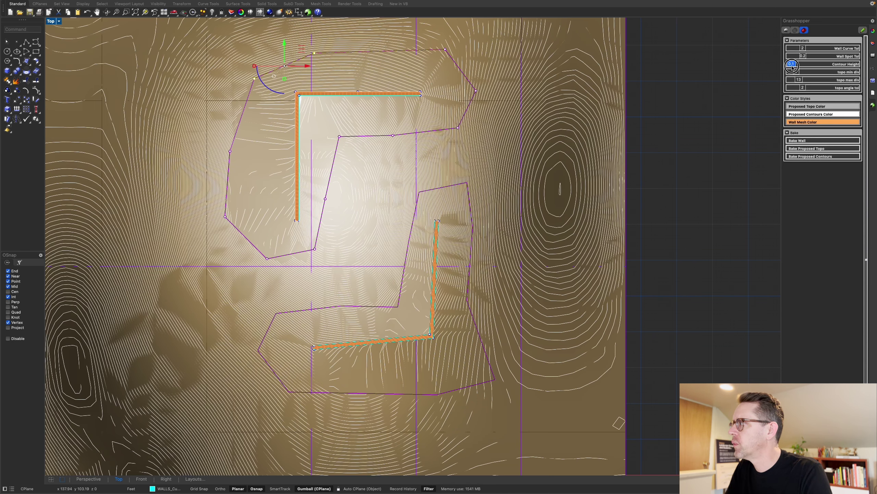
{"action": "type", "text": "1"}
{"action": "key", "text": "Return"}
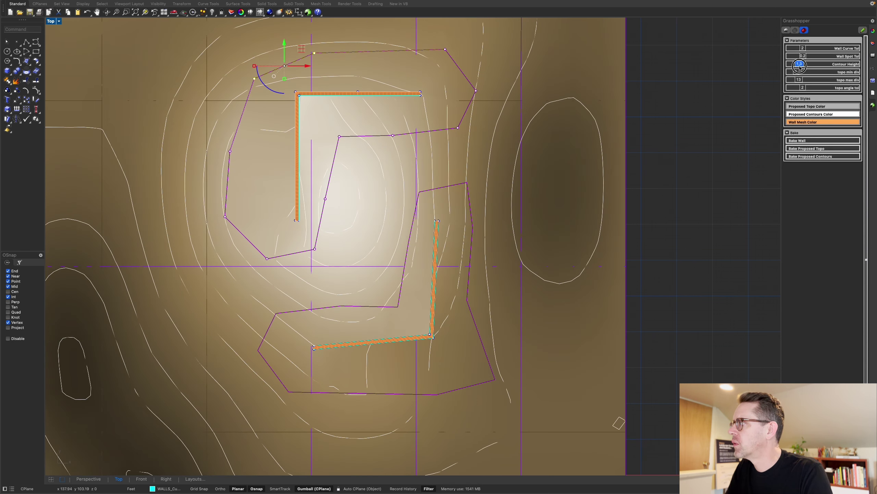
{"action": "right_click_drag", "start_coordinate": [410, 310], "coordinate": [437, 305]}
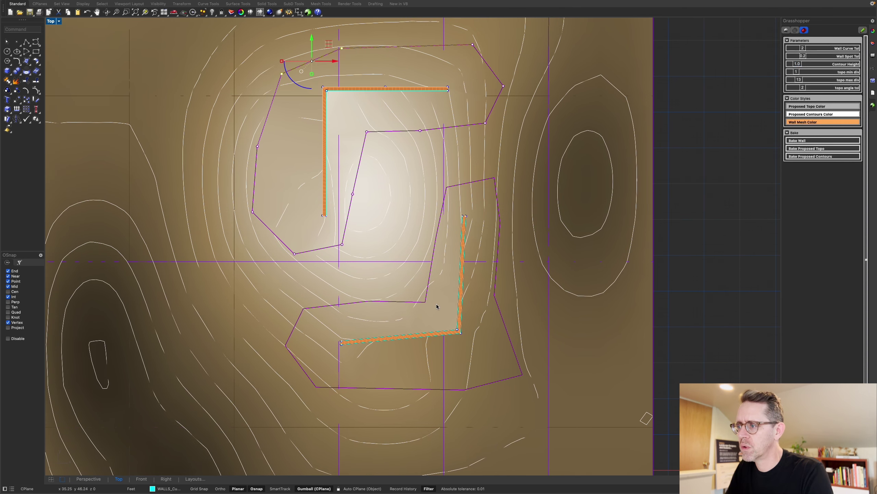
{"action": "scroll", "coordinate": [436, 305], "scroll_direction": "down", "scroll_amount": 4}
{"action": "scroll", "coordinate": [438, 301], "scroll_direction": "up", "scroll_amount": 2}
{"action": "scroll", "coordinate": [438, 303], "scroll_direction": "up", "scroll_amount": 1}
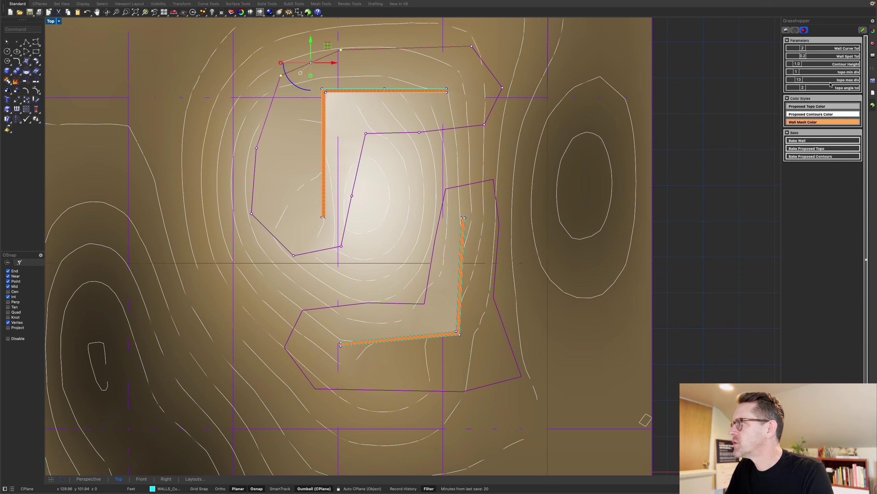
{"action": "right_click_drag", "start_coordinate": [529, 215], "coordinate": [494, 212]}
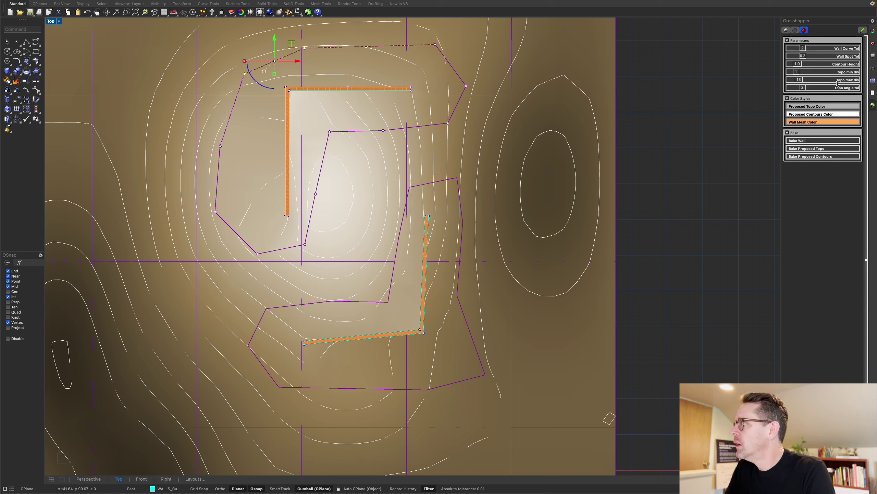
Examine the color pickers for Proposed Topo Color and Wall Mesh Color
{"action": "left_click", "coordinate": [822, 107]}
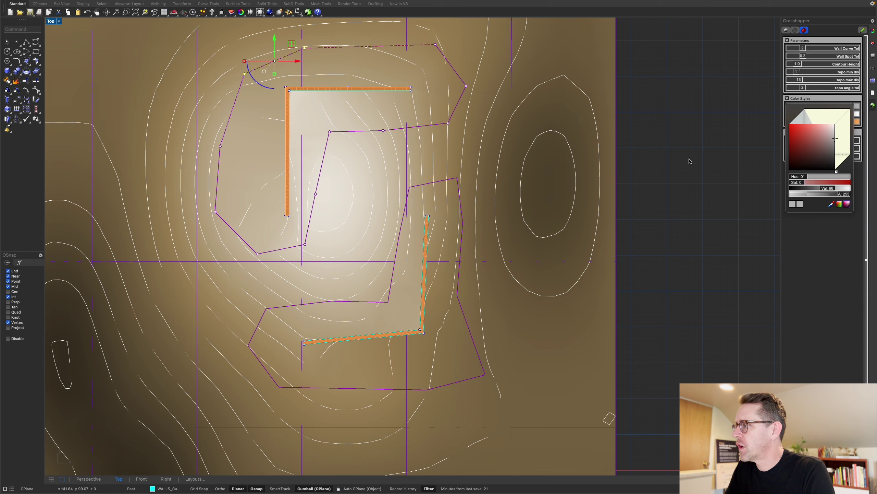
{"action": "left_click", "coordinate": [768, 136]}
{"action": "left_click", "coordinate": [813, 121]}
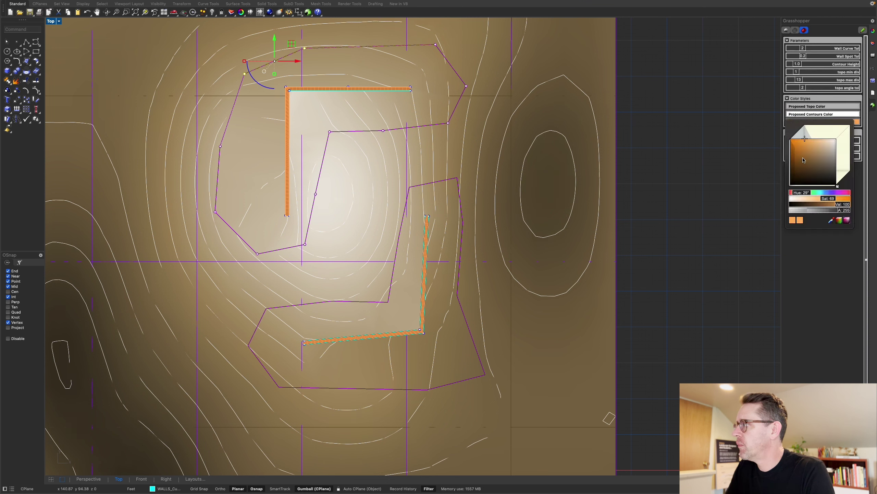
{"action": "mouse_move", "coordinate": [804, 160]}
{"action": "left_mouse_down"}
{"action": "mouse_move", "coordinate": [824, 161]}
{"action": "mouse_move", "coordinate": [804, 136]}
{"action": "left_mouse_up"}
{"action": "left_click", "coordinate": [739, 171]}
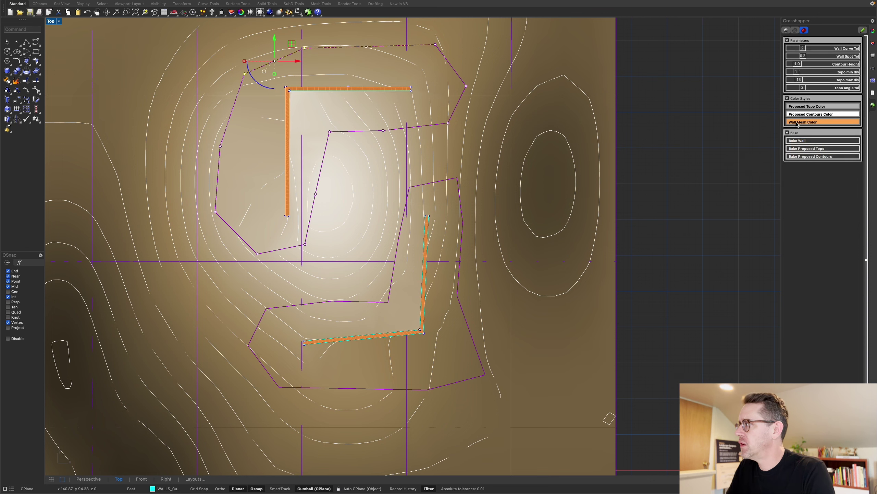
Bake the proposed topography mesh into the model and check the baked result in the Top view
{"action": "right_click_drag", "start_coordinate": [669, 231], "coordinate": [703, 233]}
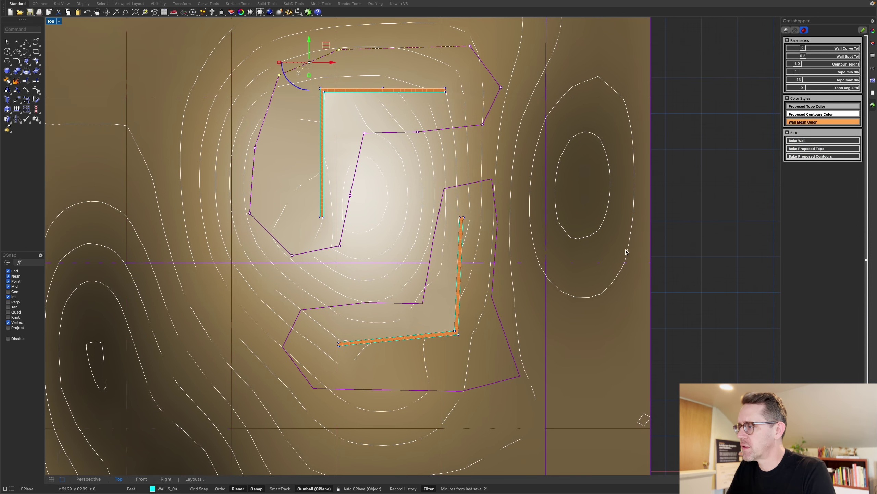
{"action": "left_click", "coordinate": [798, 150]}
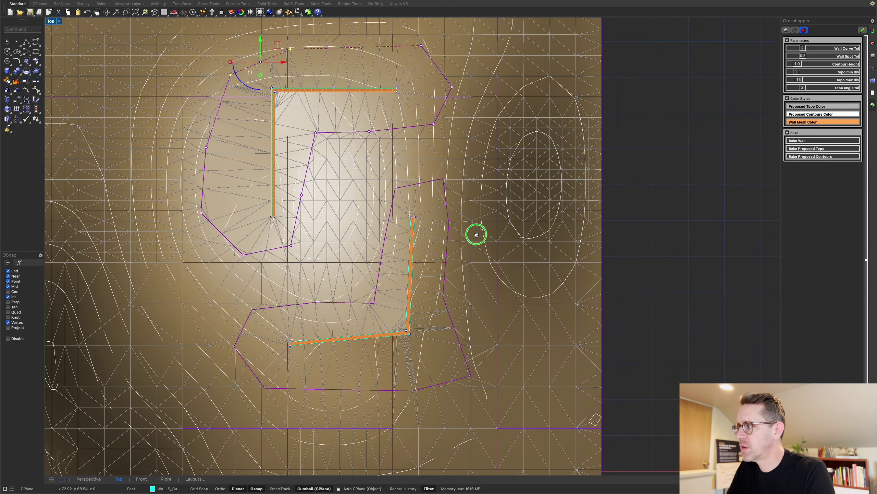
{"action": "scroll", "coordinate": [487, 243], "scroll_direction": "down", "scroll_amount": 5}
{"action": "scroll", "coordinate": [487, 243], "scroll_direction": "up", "scroll_amount": 5}
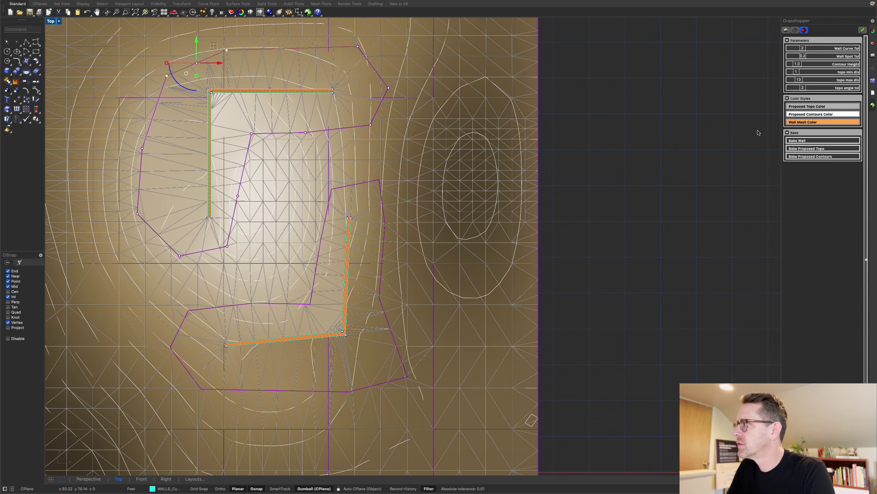
Change the Proposed Topo Color to red
{"action": "left_click", "coordinate": [807, 106]}
{"action": "left_click_drag", "start_coordinate": [805, 141], "coordinate": [794, 128]}
{"action": "left_click", "coordinate": [709, 173]}
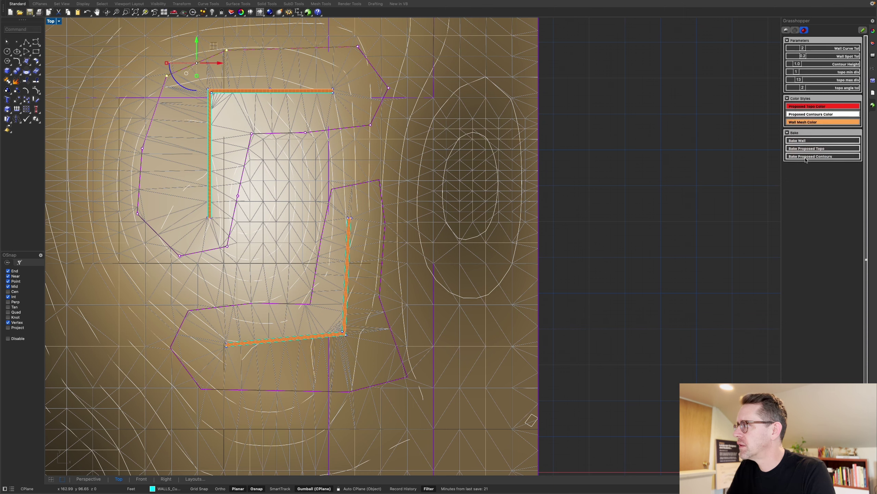
Try baking the proposed topography mesh in red, and undo that bake
{"action": "left_click", "coordinate": [804, 150]}
{"action": "scroll", "coordinate": [515, 239], "scroll_direction": "down", "scroll_amount": 3}
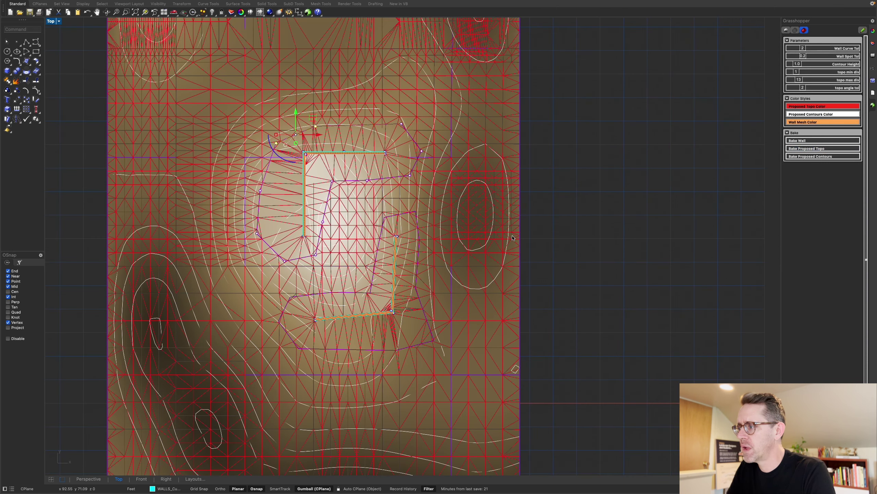
{"action": "key", "text": "super+z"}
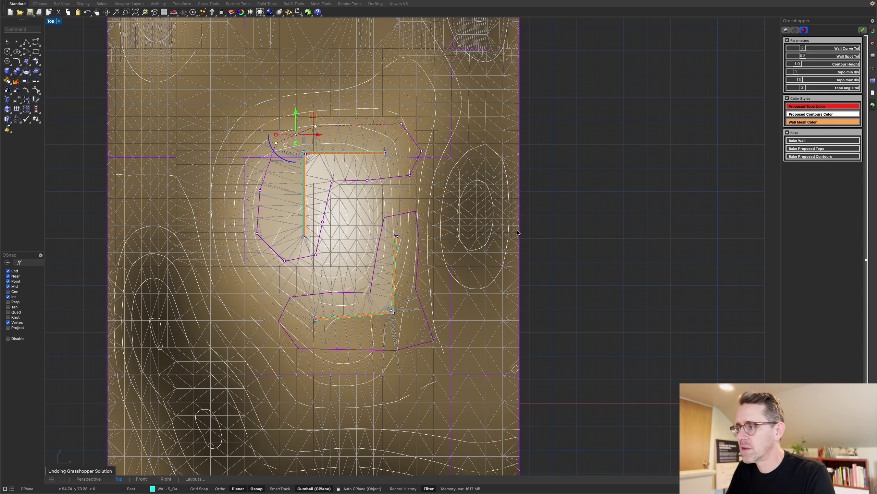
Change the Proposed Topo Color to light gray with hue 0, saturation 0 and value 71
{"action": "left_click", "coordinate": [812, 108]}
{"action": "left_click_drag", "start_coordinate": [825, 145], "coordinate": [848, 138]}
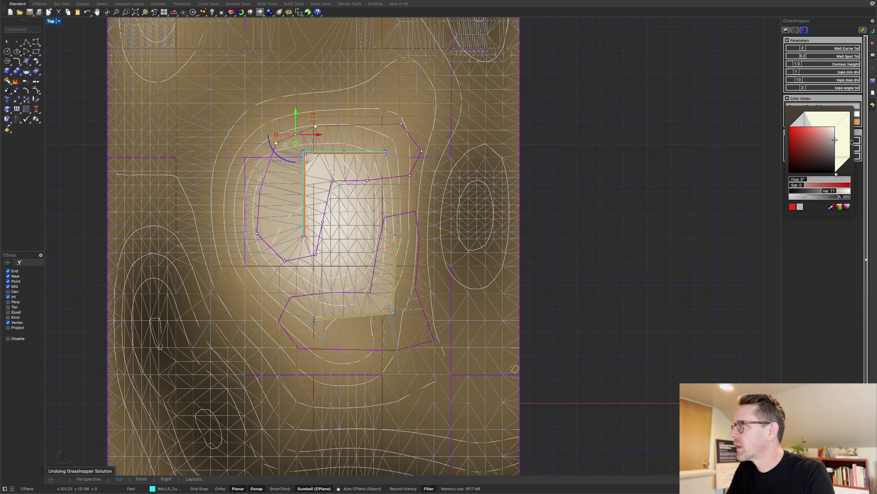
{"action": "left_click", "coordinate": [676, 164]}
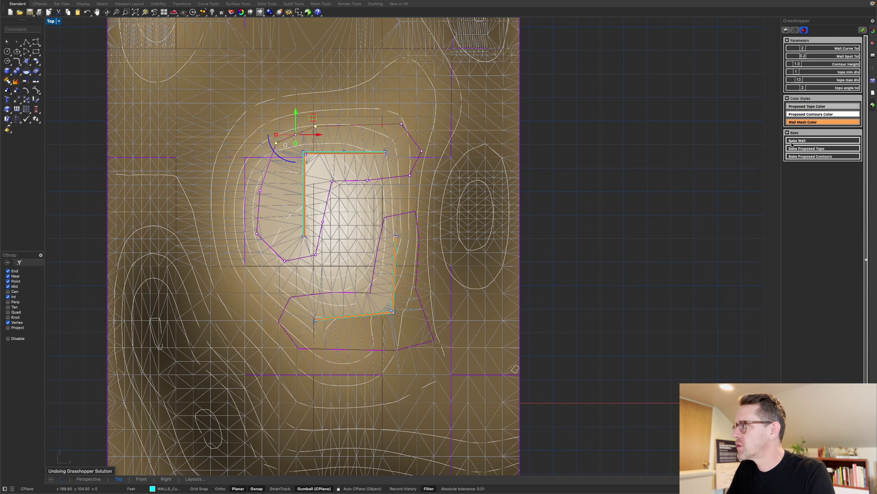
Undo the earlier bake of the proposed topography to remove its gray mesh from the model
{"action": "right_click_drag", "start_coordinate": [497, 255], "coordinate": [523, 272]}
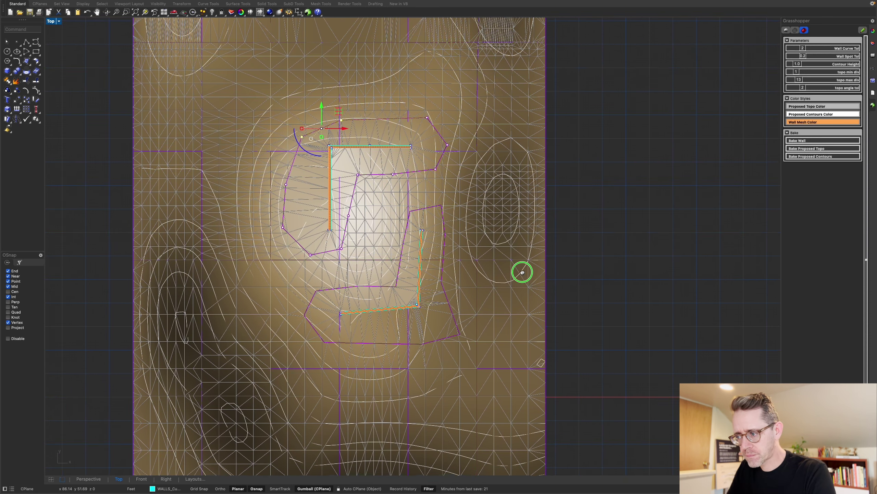
{"action": "scroll", "coordinate": [522, 272], "scroll_direction": "down", "scroll_amount": 2}
{"action": "scroll", "coordinate": [141, 400], "scroll_direction": "down", "scroll_amount": 3}
{"action": "scroll", "coordinate": [141, 400], "scroll_direction": "left", "scroll_amount": 2}
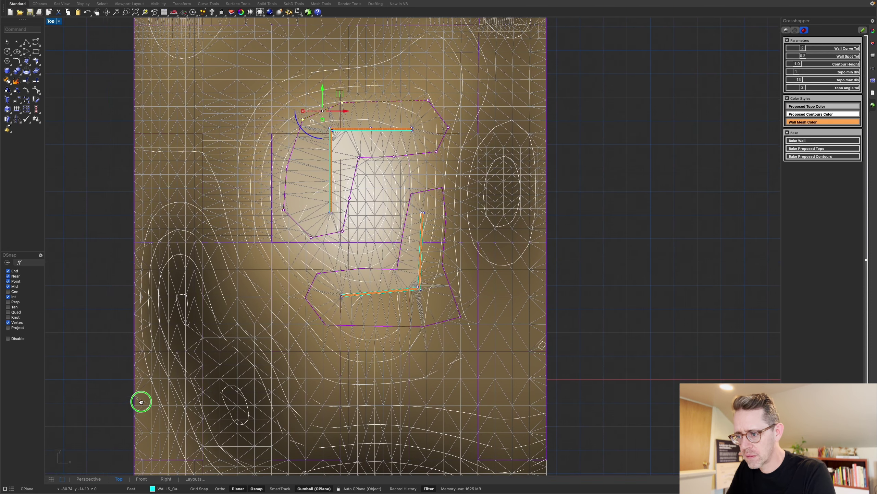
{"action": "key", "text": "super+z"}
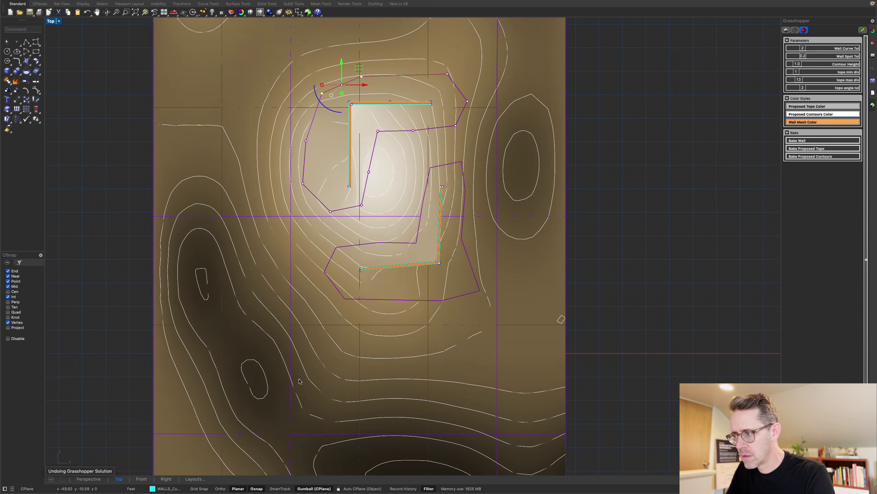
Examine the retaining walls, patch curves and proposed contours from several angles in the Perspective view
{"action": "left_click", "coordinate": [89, 479]}
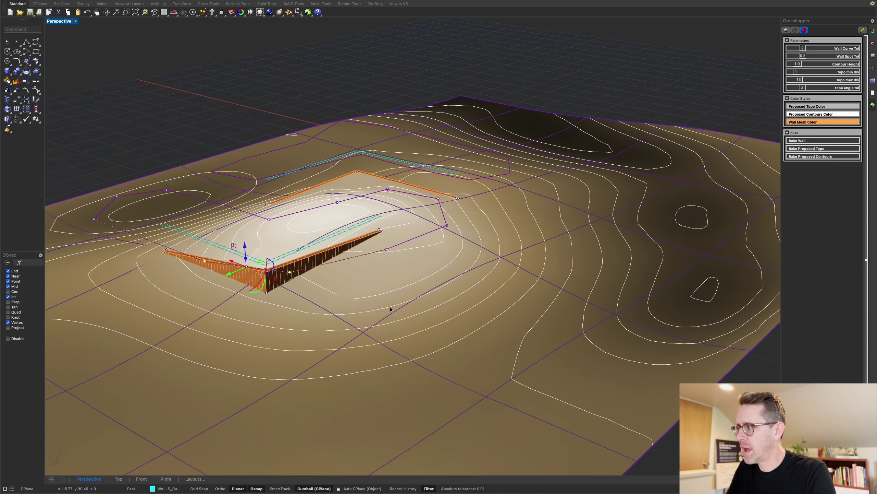
{"action": "scroll", "coordinate": [391, 309], "scroll_direction": "down", "scroll_amount": 5}
{"action": "right_click_drag", "start_coordinate": [390, 309], "coordinate": [392, 335]}
{"action": "scroll", "coordinate": [336, 297], "scroll_direction": "up", "scroll_amount": 4}
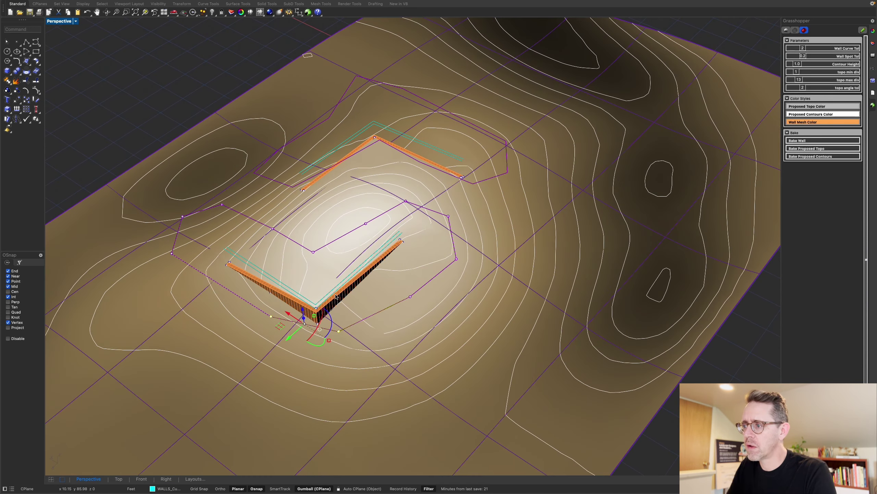
{"action": "right_click_drag", "start_coordinate": [336, 297], "coordinate": [419, 327]}
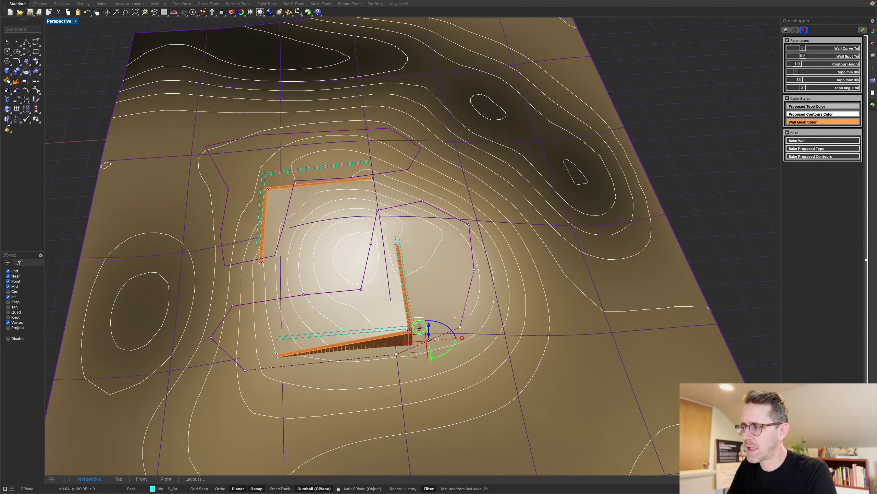
{"action": "scroll", "coordinate": [420, 328], "scroll_direction": "left", "scroll_amount": 3}
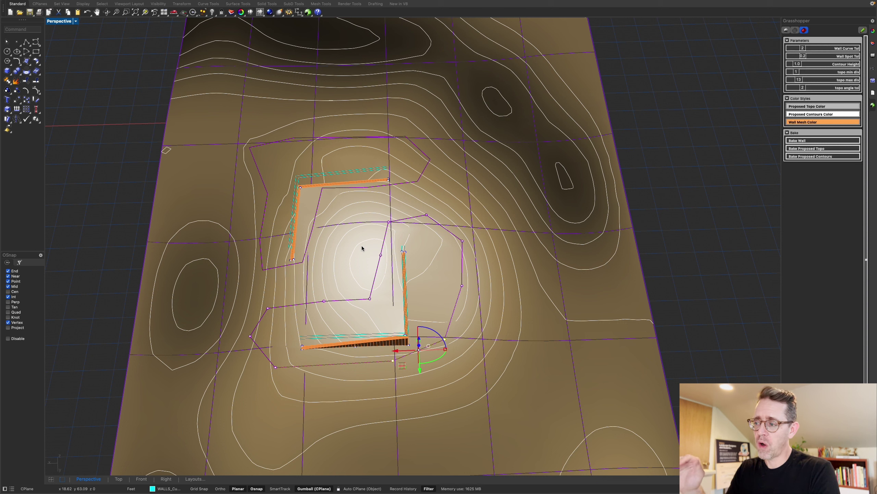
{"action": "right_click_drag", "start_coordinate": [439, 338], "coordinate": [476, 319]}
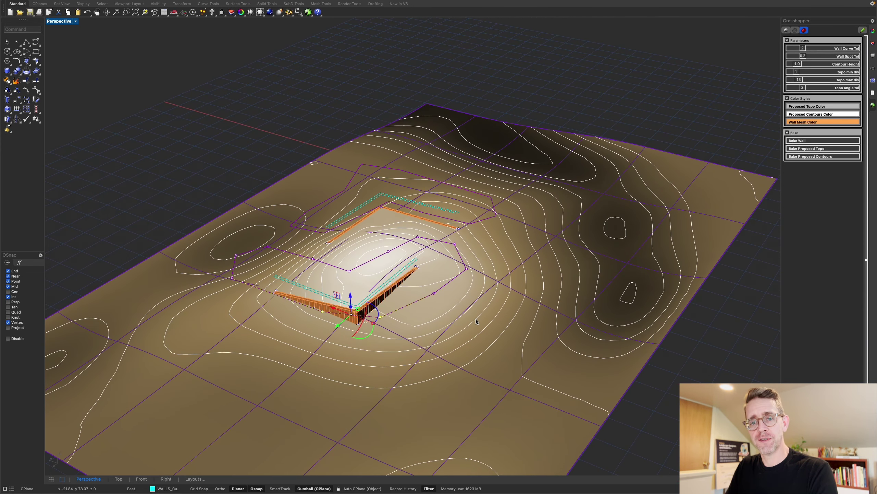